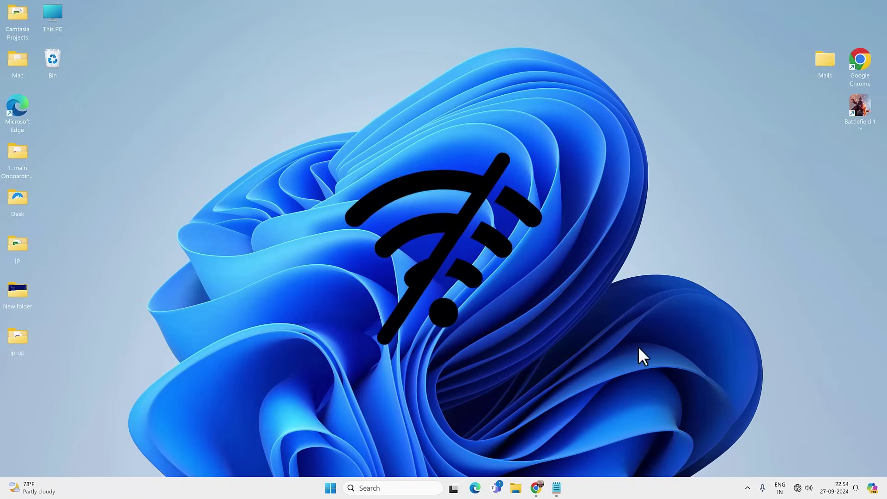
# Check the taskbar's network quick settings and the Network & internet page of Settings for a Wi-Fi option.
pyautogui.moveTo(798, 489)
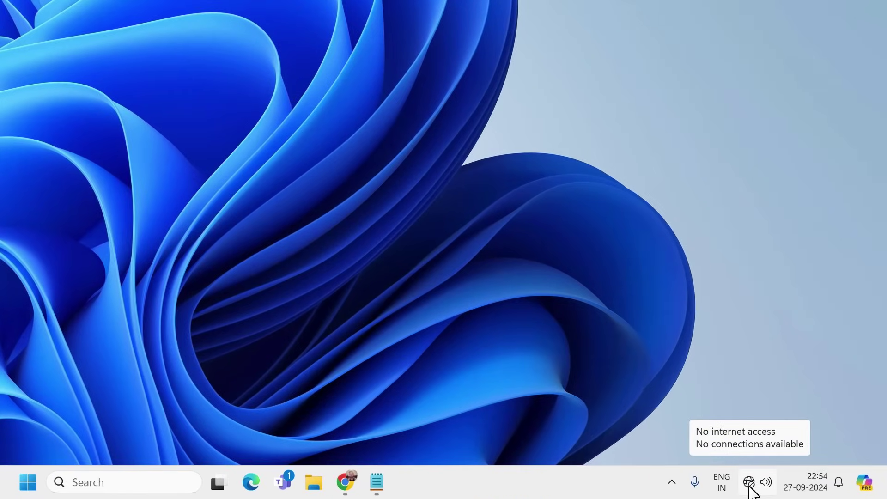
pyautogui.click(748, 484)
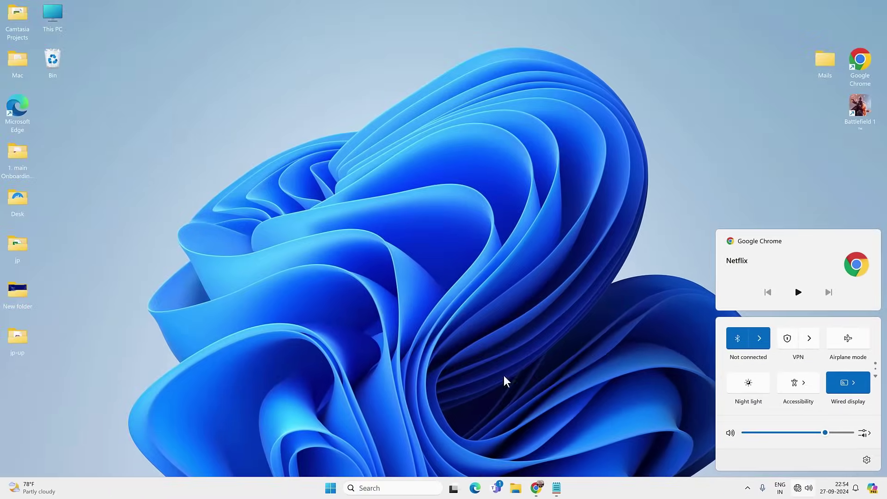
pyautogui.click(402, 487)
pyautogui.write('setti')
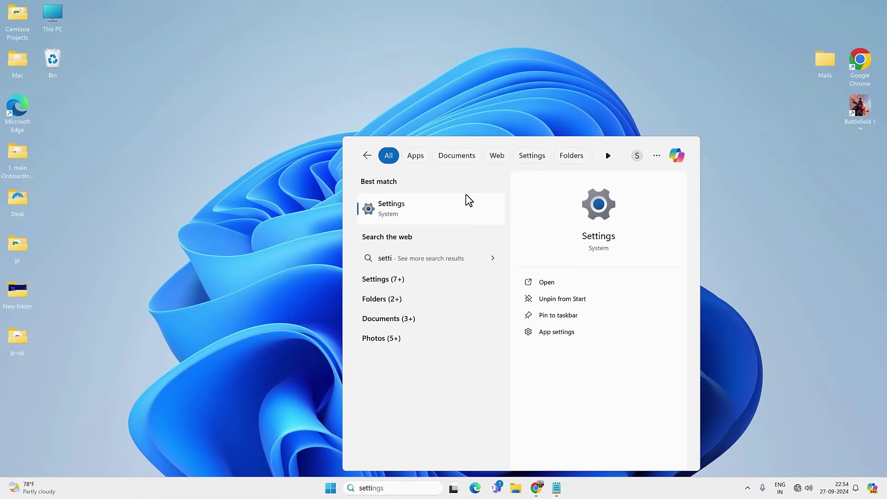
pyautogui.click(464, 195)
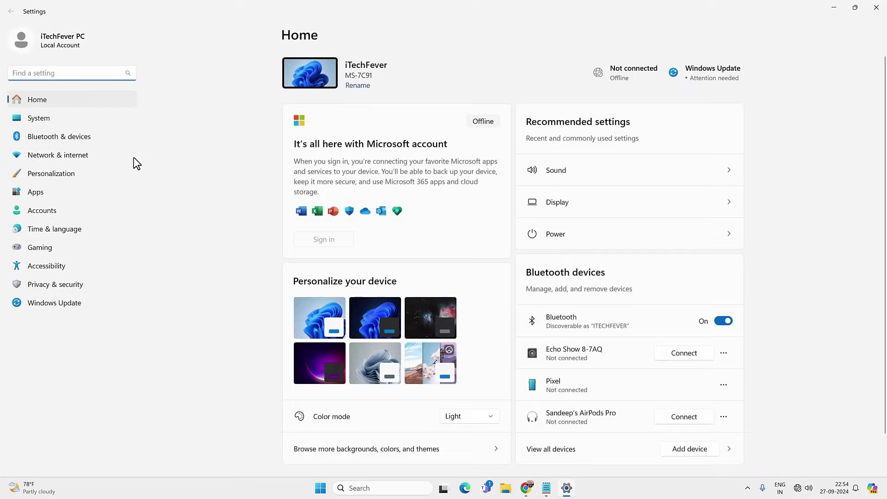
pyautogui.click(74, 155)
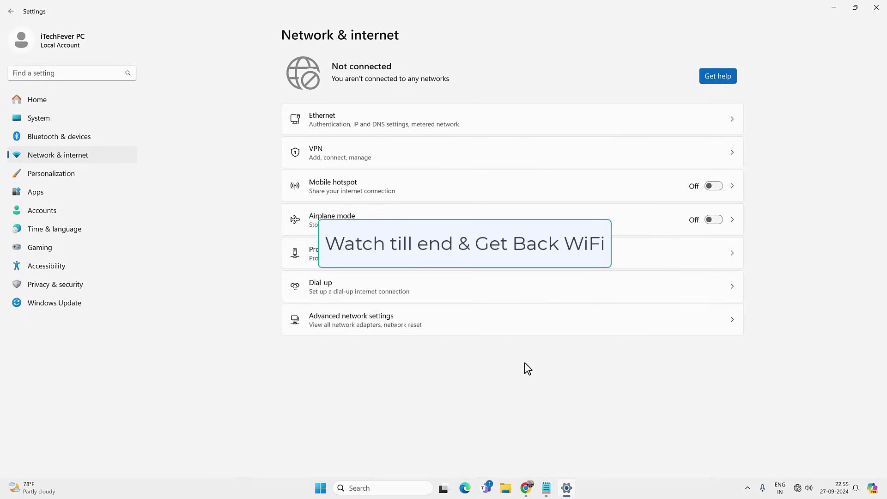
pyautogui.click(884, 9)
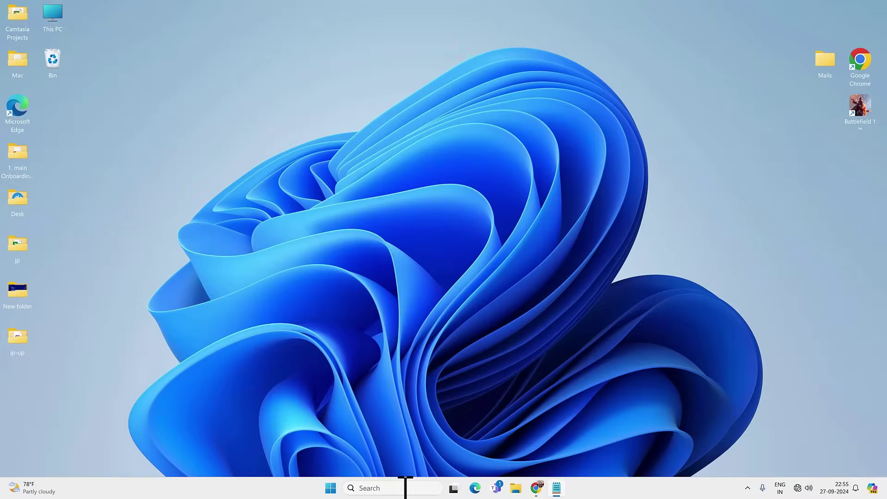
# Test the local network stack by running ping 127.1.1.1 in Command Prompt, and close the window when done.
pyautogui.click(405, 488)
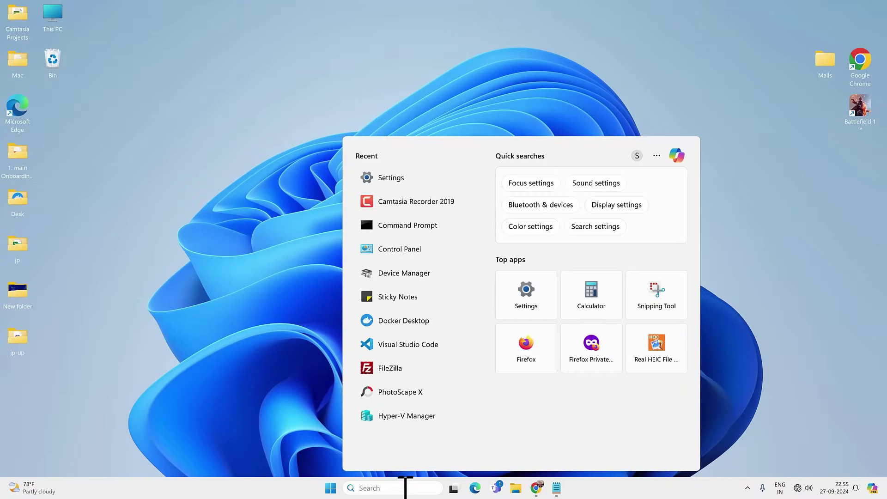
pyautogui.write('cmd')
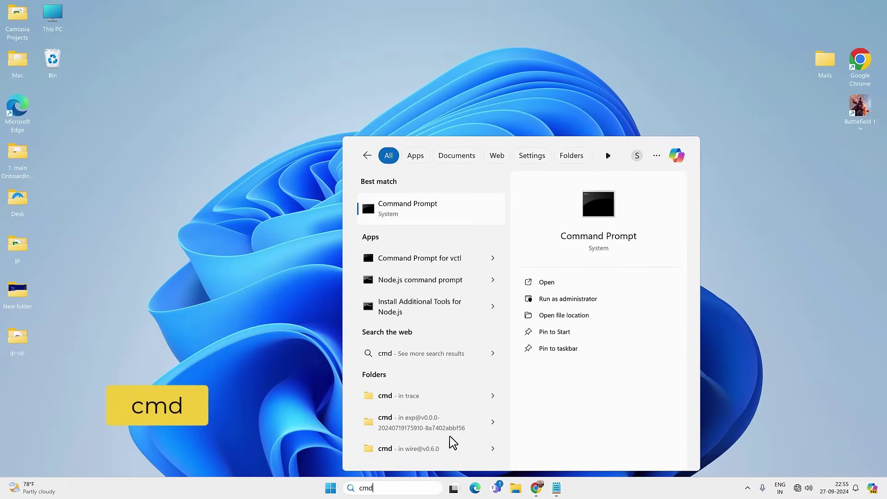
pyautogui.click(462, 206)
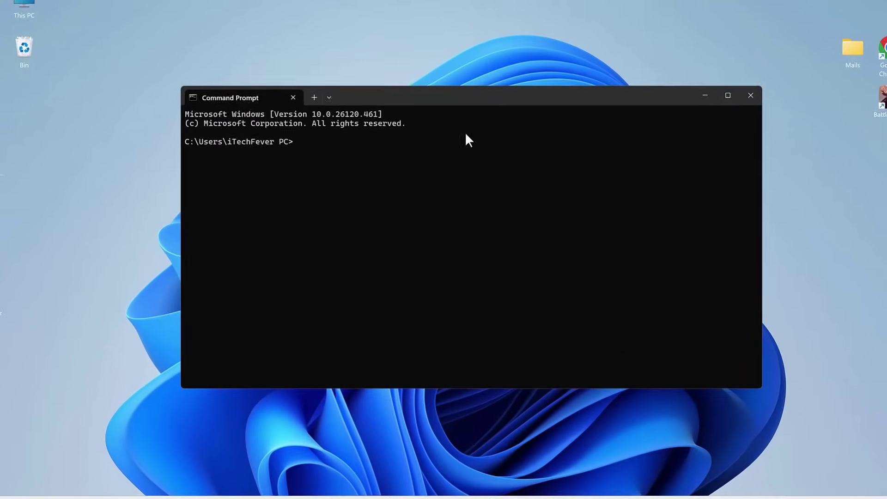
pyautogui.write('ping')
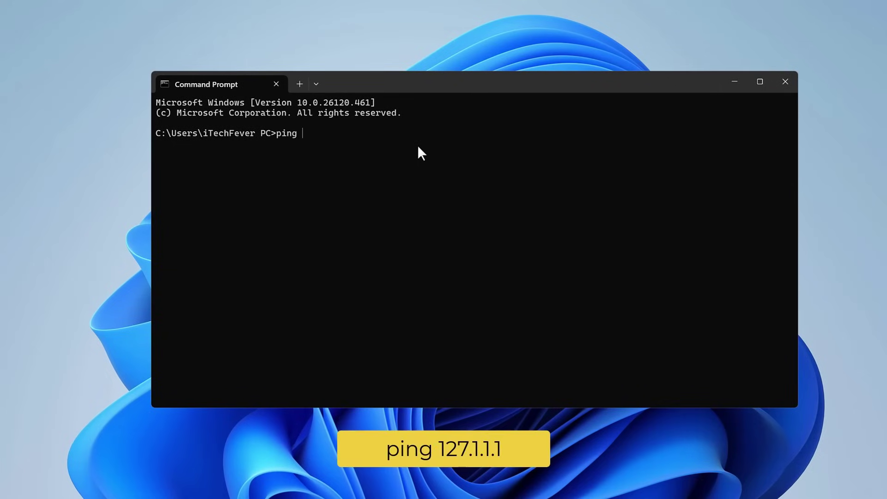
pyautogui.write(' 127.1.1.1')
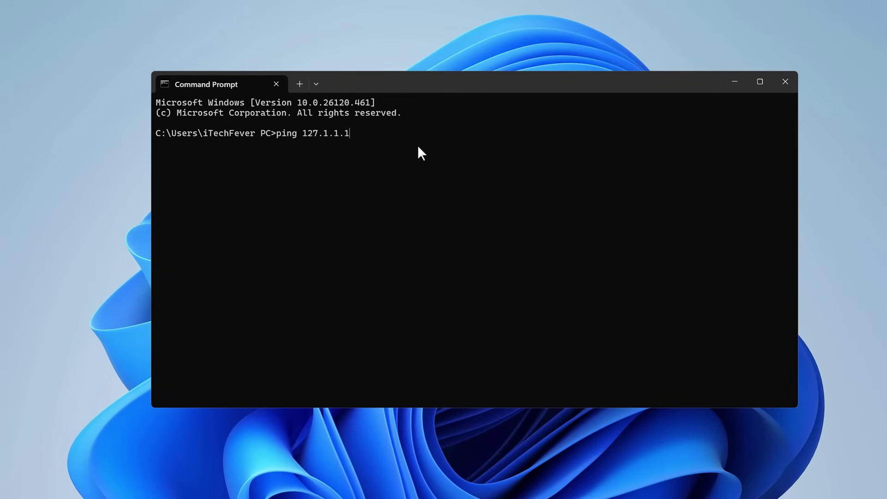
pyautogui.press('Return')
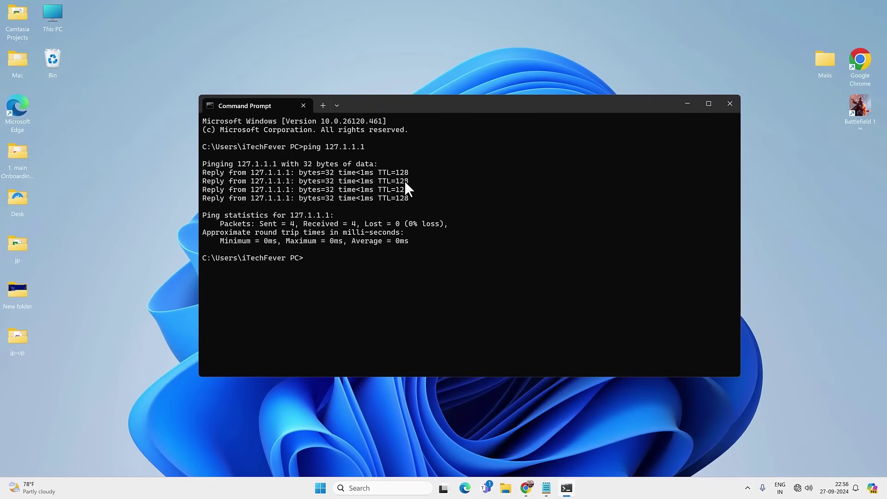
pyautogui.hotkey('alt', 'F4')
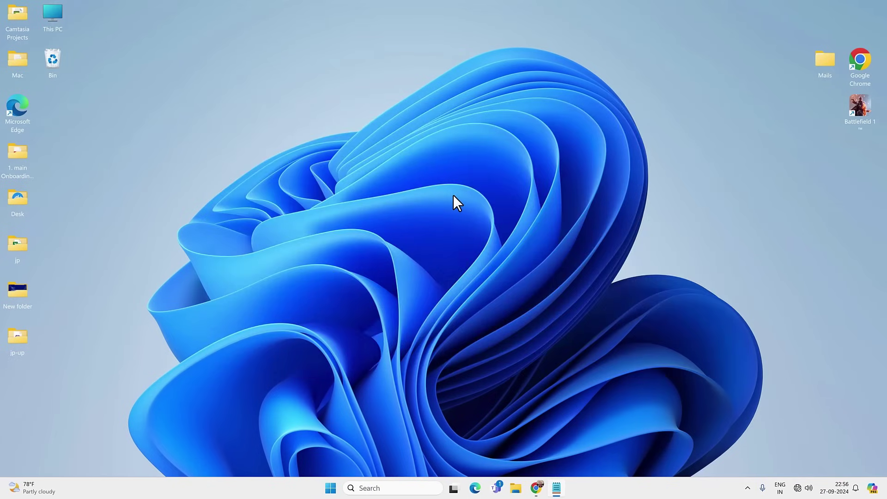
# Open Internet Options from Control Panel.
pyautogui.click(402, 488)
pyautogui.write('control Panel')
pyautogui.write('ol')
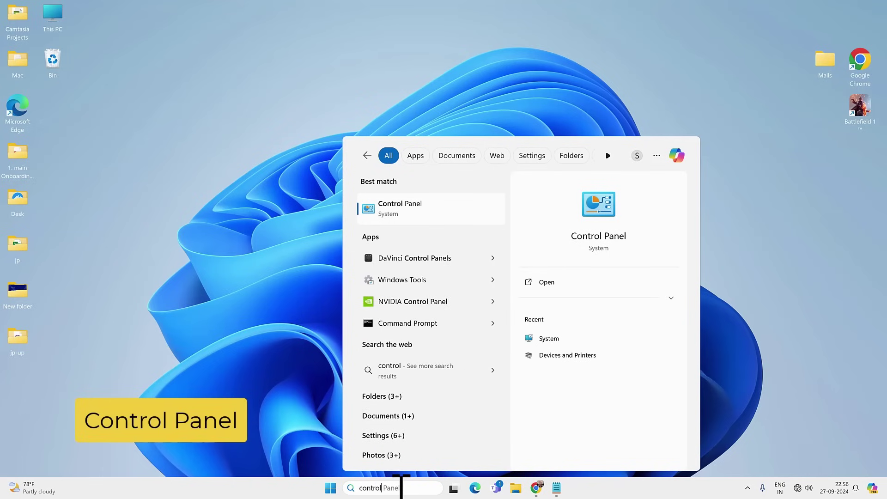
pyautogui.click(400, 210)
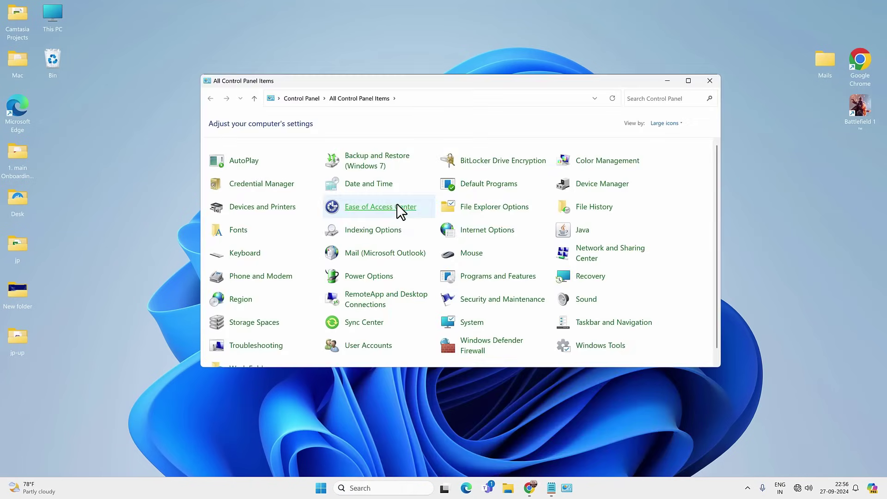
pyautogui.click(488, 231)
pyautogui.moveTo(203, 65); pyautogui.dragTo(378, 75)
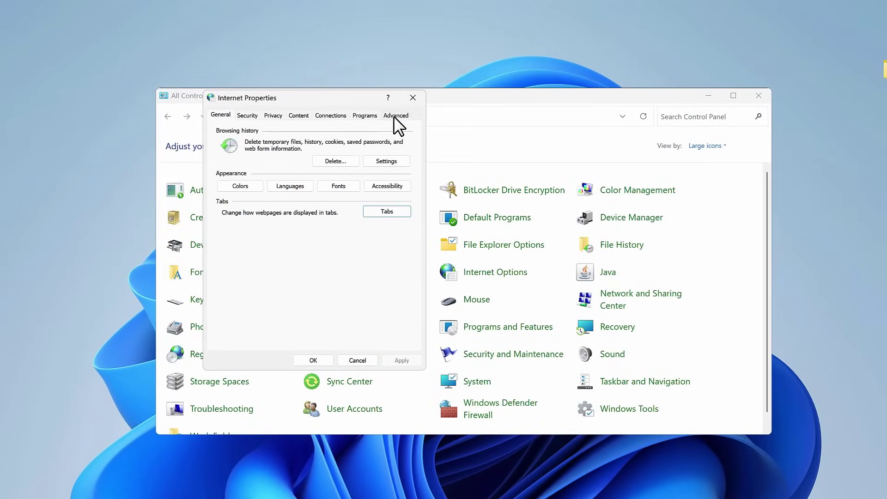
# Restore the advanced settings in Internet Properties, apply the change, and close the dialog and Control Panel.
pyautogui.click(394, 116)
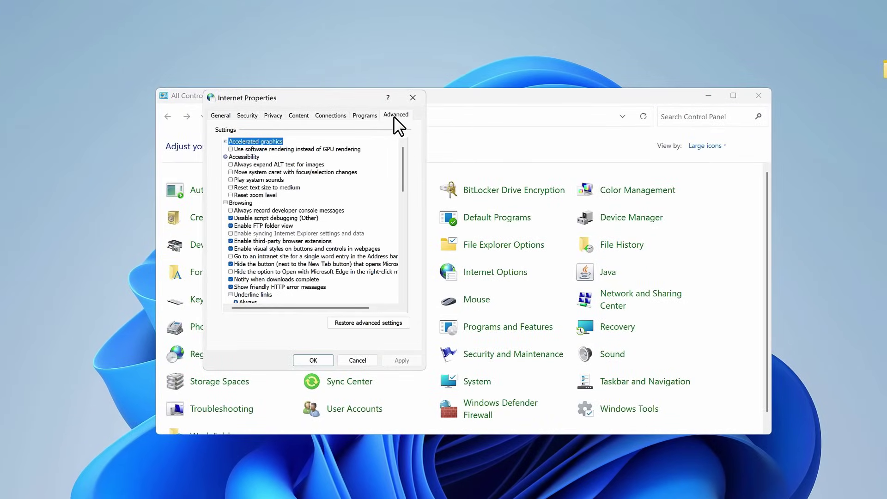
pyautogui.click(373, 322)
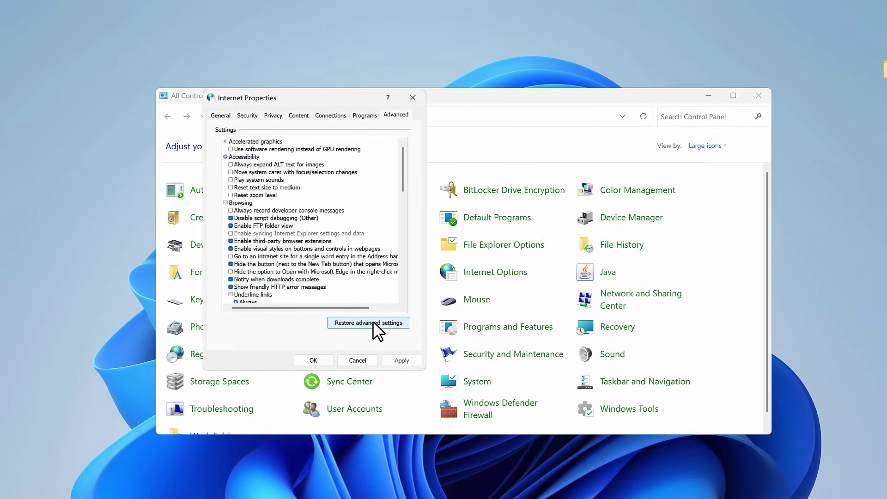
pyautogui.moveTo(402, 169); pyautogui.dragTo(406, 301)
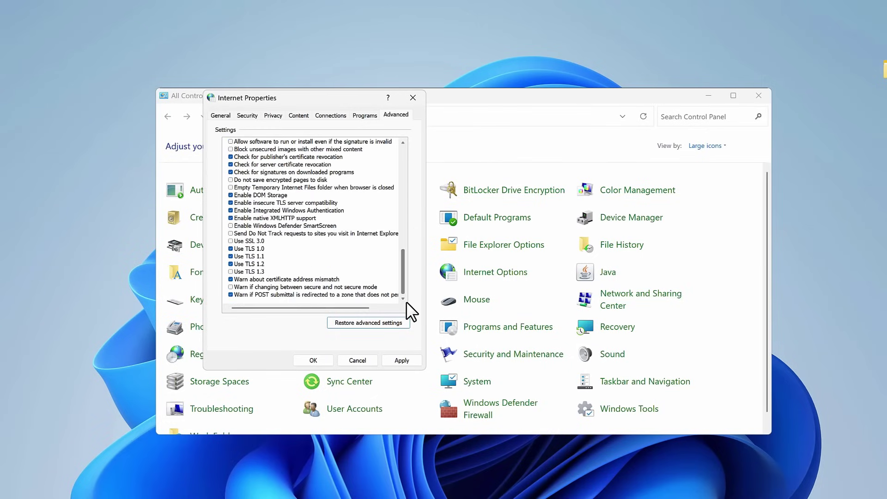
pyautogui.click(409, 360)
pyautogui.click(309, 359)
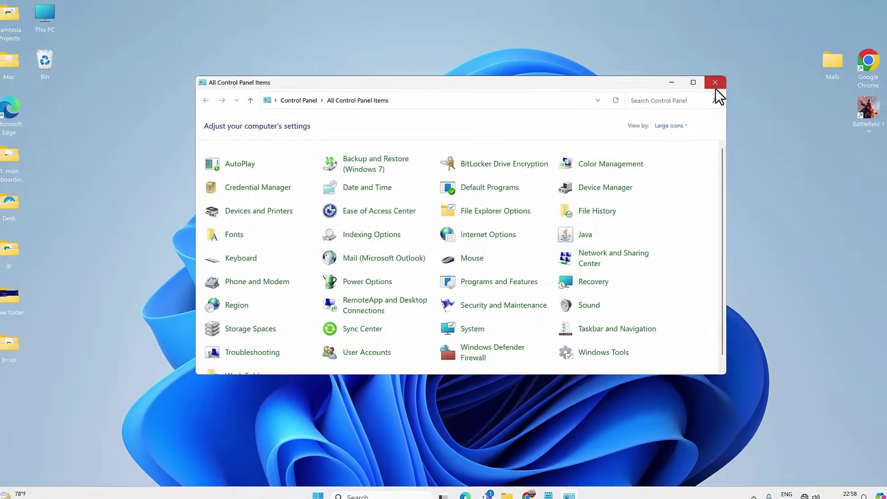
pyautogui.click(752, 95)
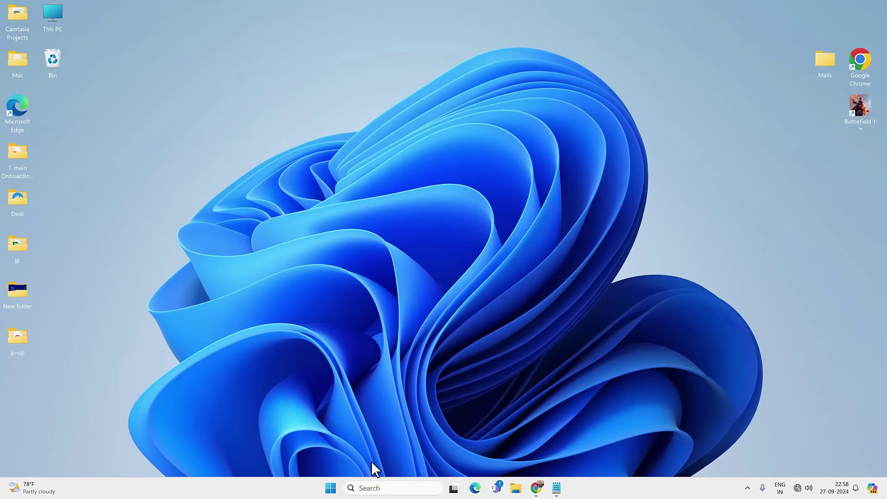
# Find and open the Windows Services console.
pyautogui.click(372, 488)
pyautogui.write('se')
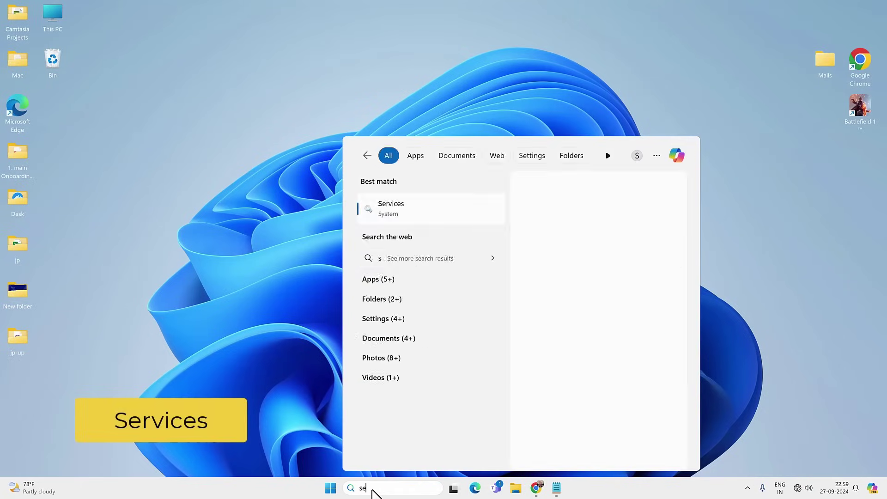
pyautogui.write('rvices')
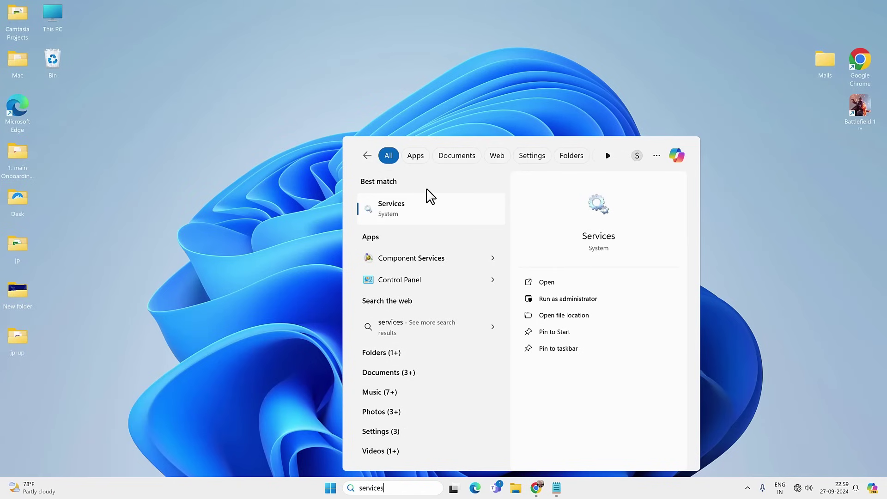
pyautogui.click(419, 200)
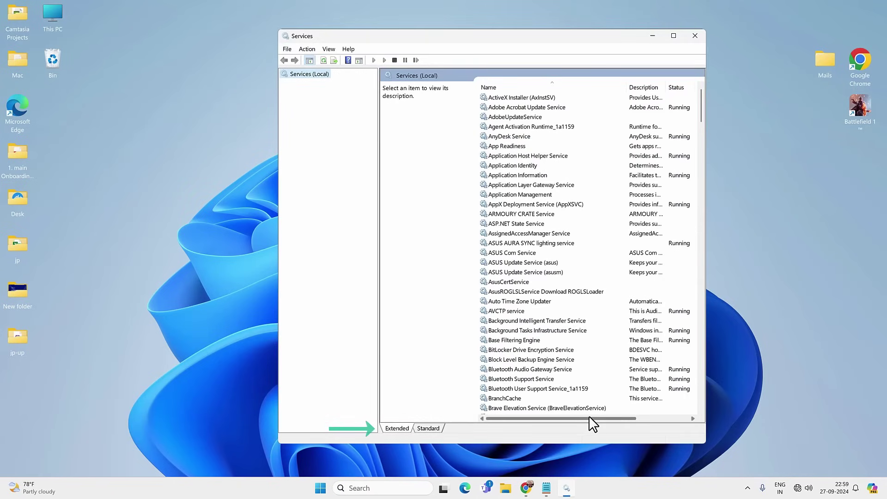
# Locate the WLAN AutoConfig service in the list and stop it.
pyautogui.moveTo(590, 418); pyautogui.dragTo(629, 419)
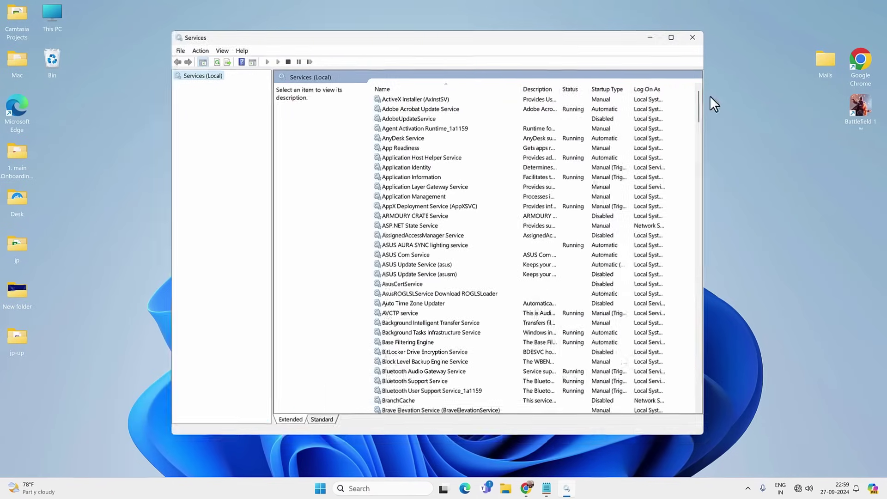
pyautogui.moveTo(702, 98)
pyautogui.mouseDown()
pyautogui.moveTo(701, 337)
pyautogui.moveTo(736, 406)
pyautogui.mouseUp()
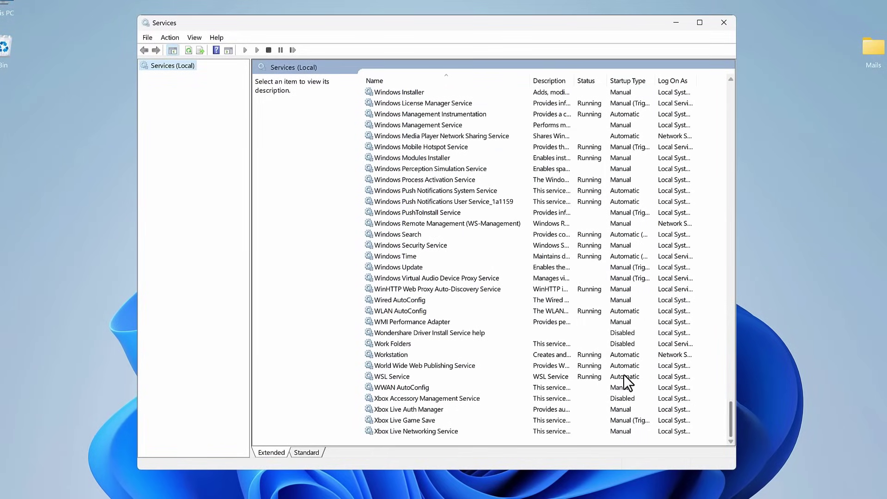
pyautogui.click(398, 312)
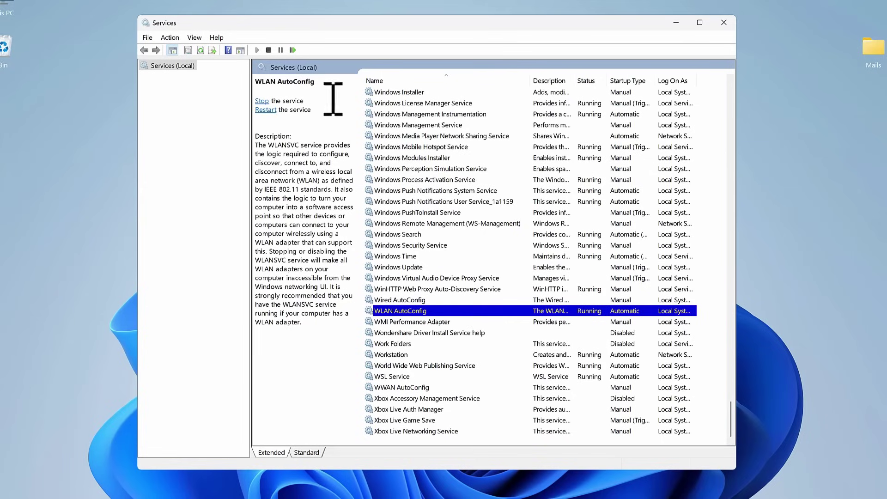
pyautogui.click(262, 101)
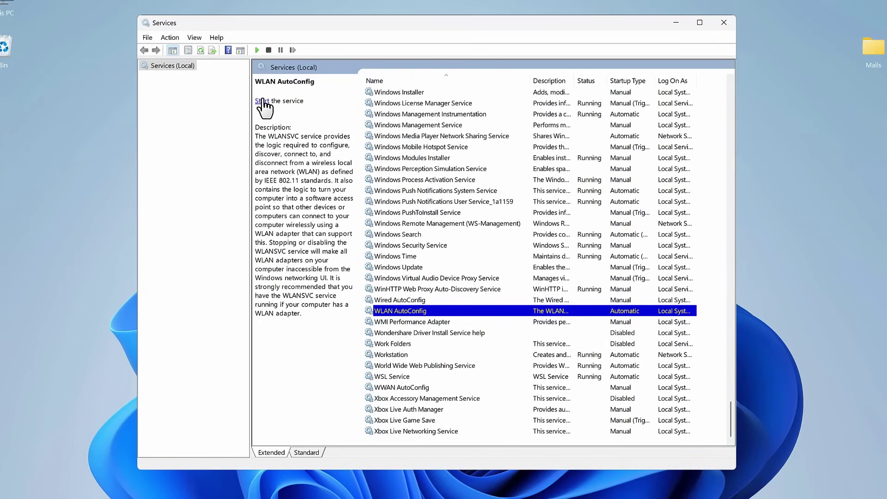
# In the WLAN AutoConfig properties, set the startup type to Automatic, start the service, and apply the settings.
pyautogui.rightClick(491, 307)
pyautogui.click(533, 411)
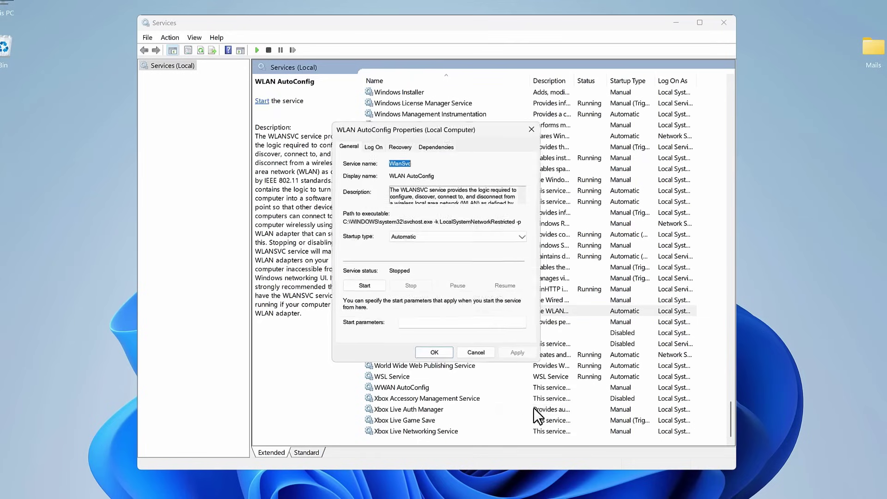
pyautogui.click(423, 237)
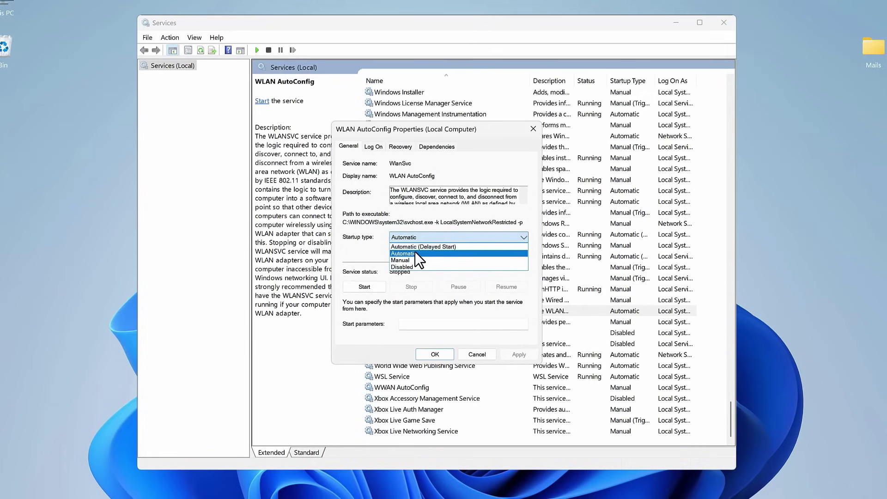
pyautogui.click(415, 252)
pyautogui.click(370, 285)
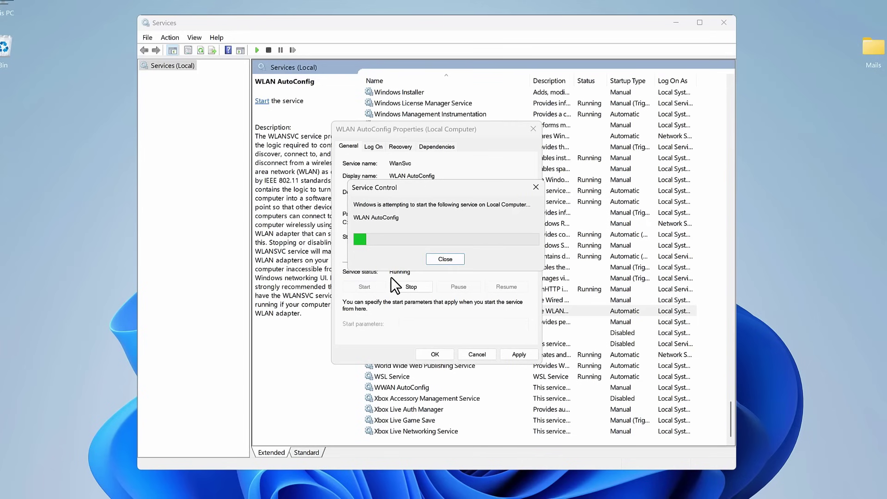
pyautogui.click(510, 354)
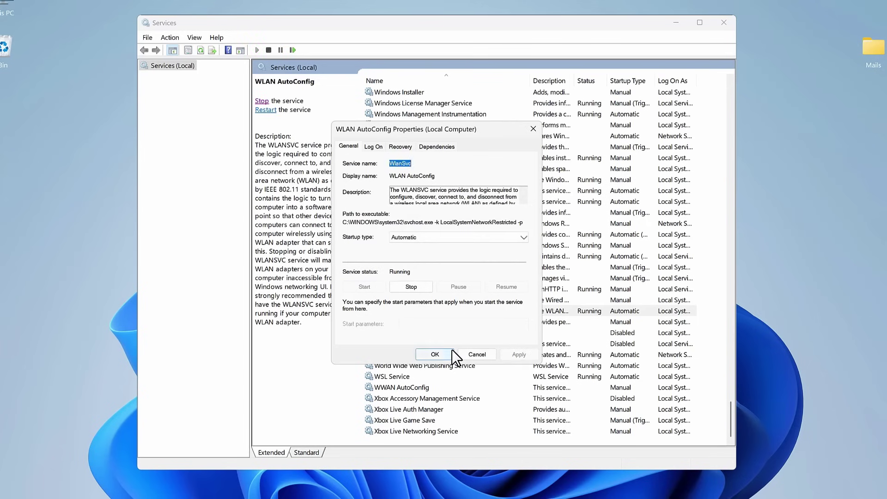
pyautogui.click(435, 354)
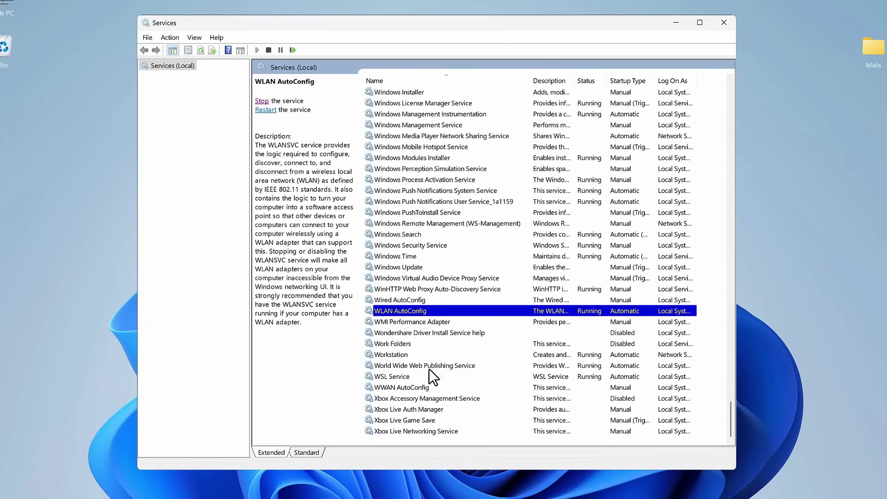
# Set the WWAN AutoConfig service's startup type to Automatic, start the service, apply the settings, and close the Services console.
pyautogui.click(424, 386)
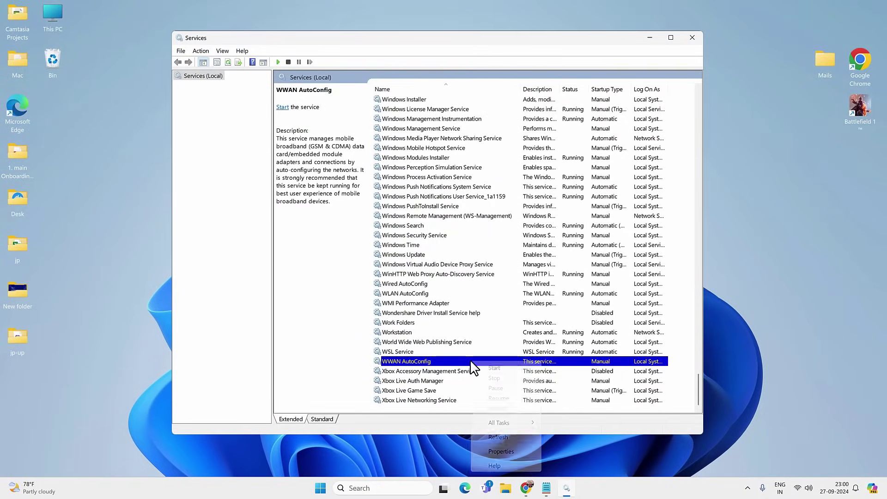
pyautogui.rightClick(471, 363)
pyautogui.click(501, 452)
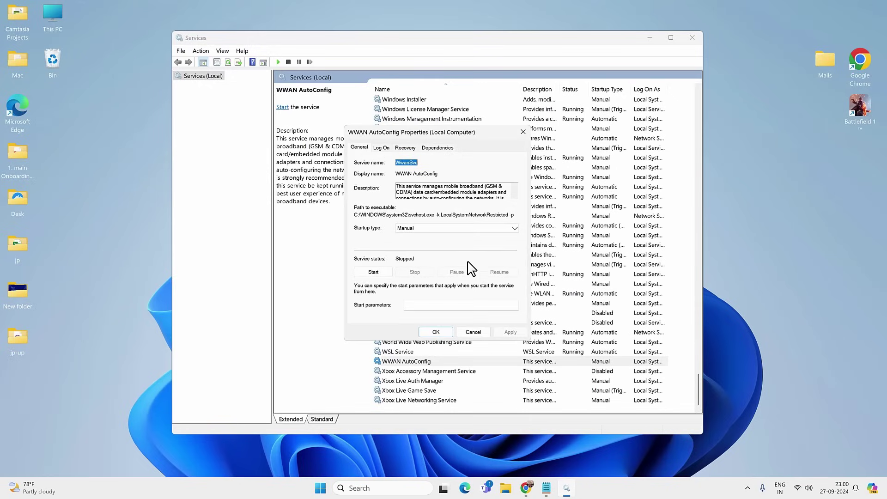
pyautogui.click(455, 228)
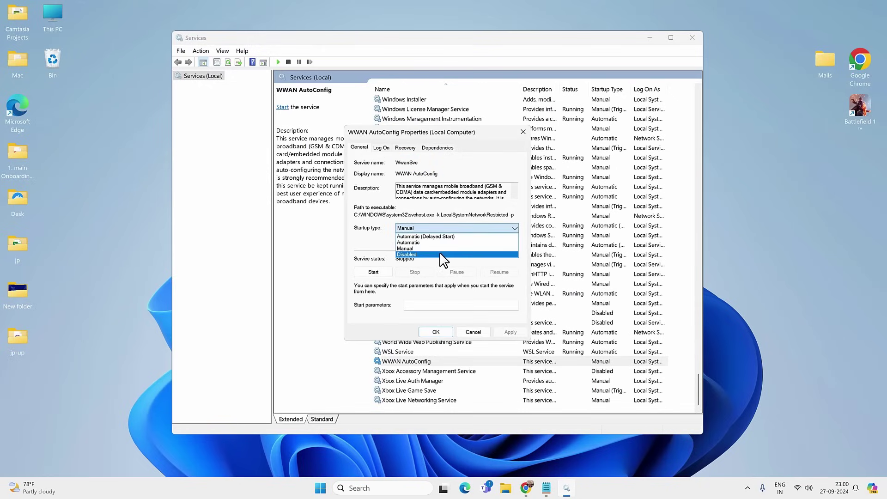
pyautogui.click(443, 243)
pyautogui.click(377, 272)
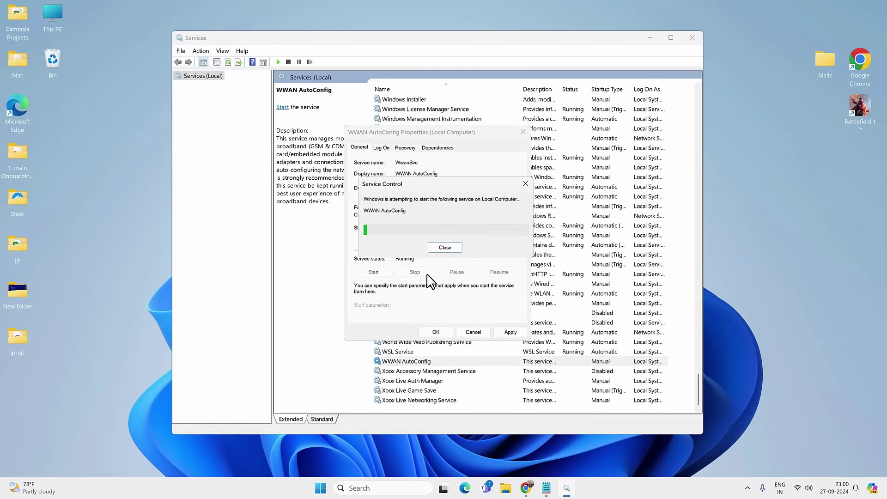
pyautogui.click(511, 331)
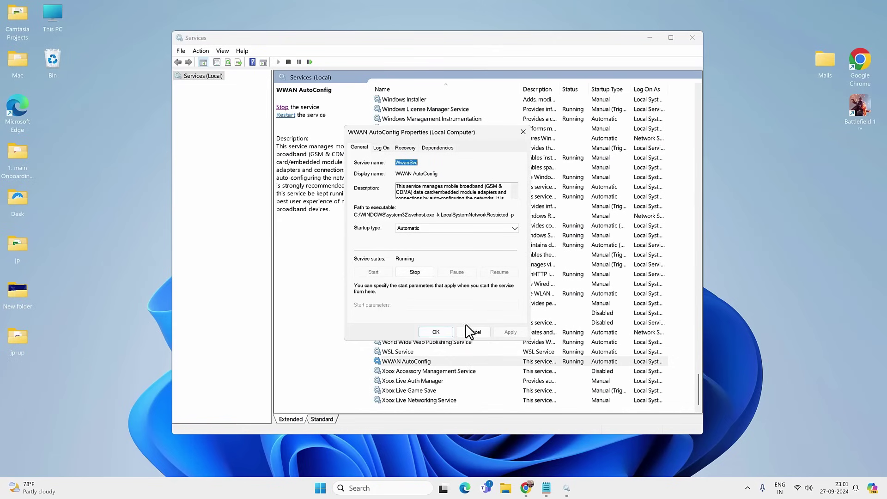
pyautogui.click(435, 333)
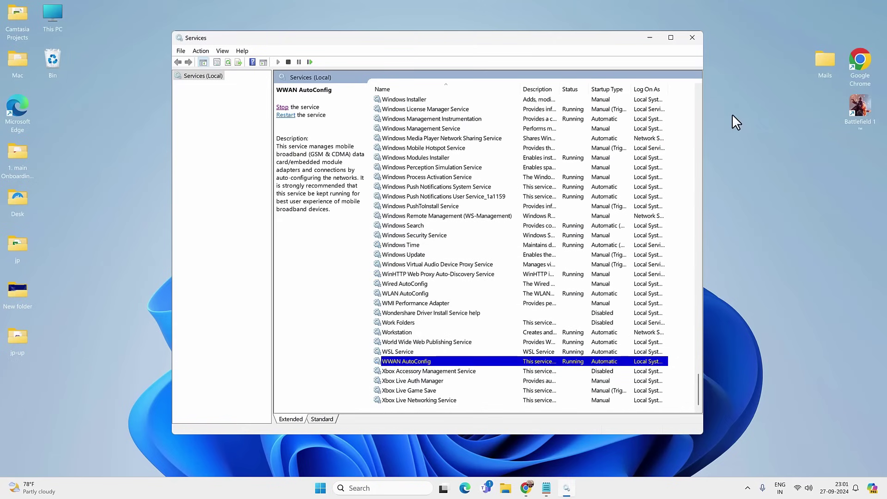
pyautogui.click(695, 39)
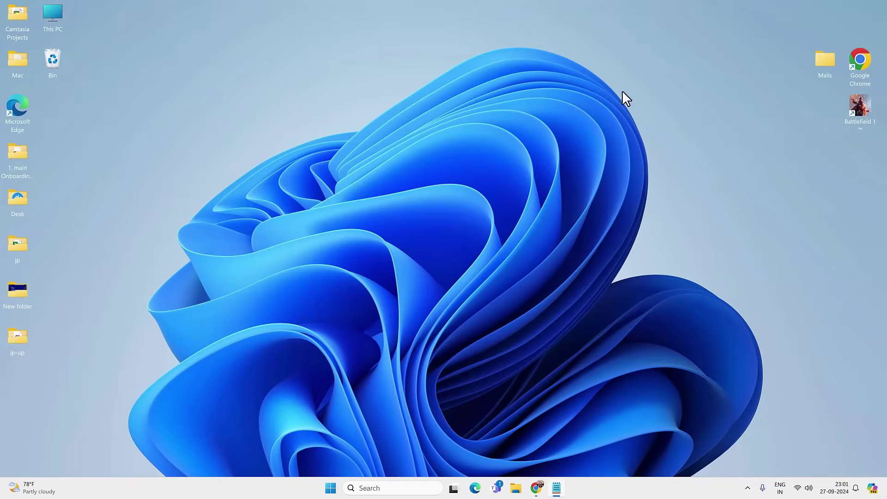
# Open the network adapter settings from the Network and Sharing Center in Control Panel.
pyautogui.click(381, 488)
pyautogui.write('control')
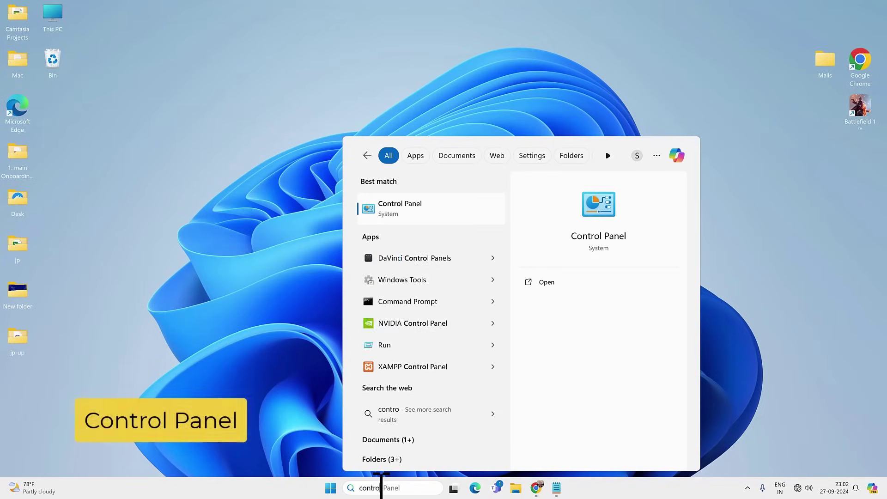
pyautogui.click(462, 211)
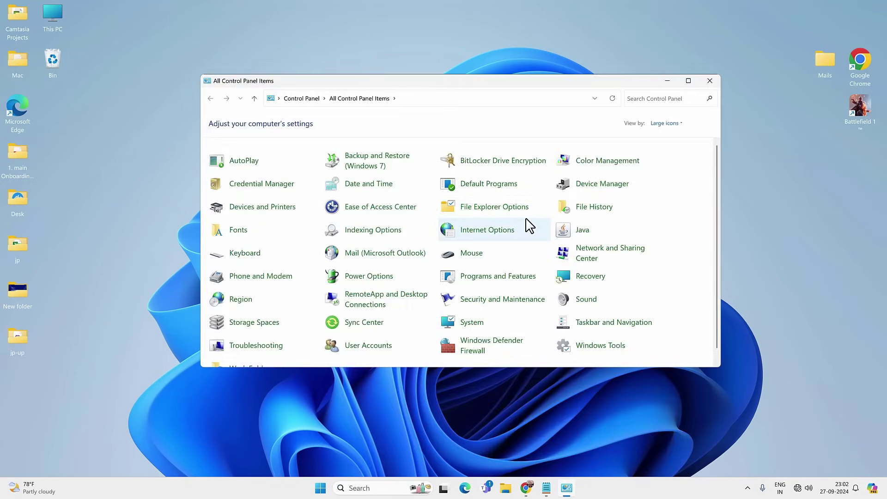
pyautogui.click(628, 248)
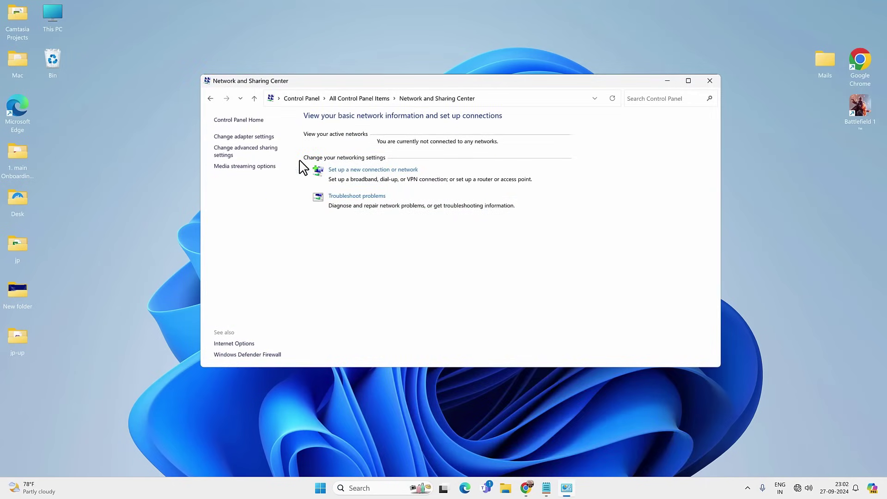
pyautogui.click(255, 137)
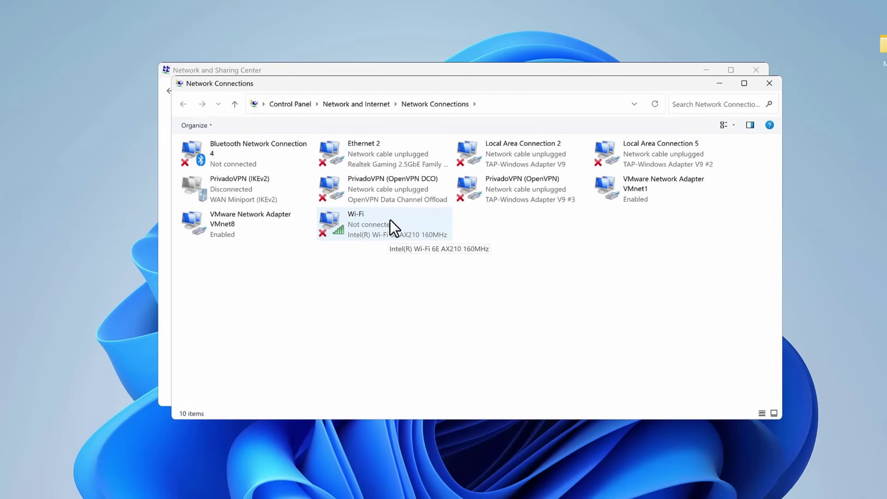
# Disable and re-enable the Wi-Fi network adapter, and close the Network Connections and Network and Sharing Center windows.
pyautogui.click(390, 220)
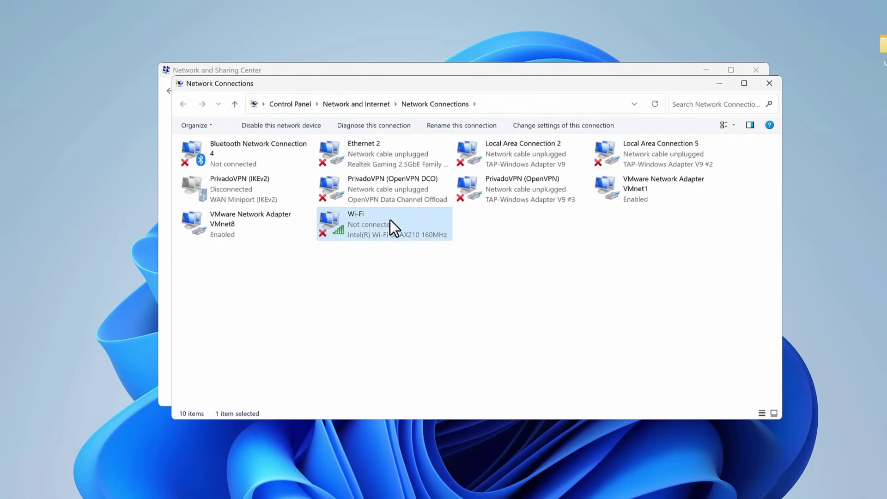
pyautogui.rightClick(390, 220)
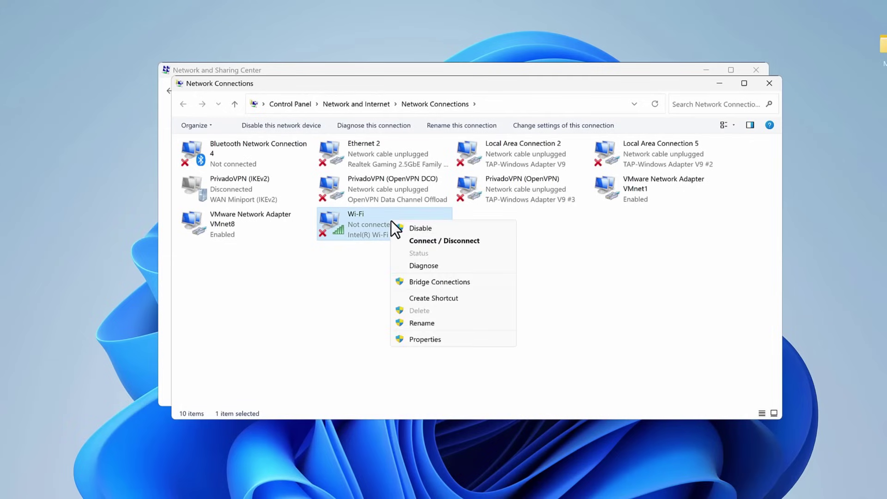
pyautogui.click(440, 227)
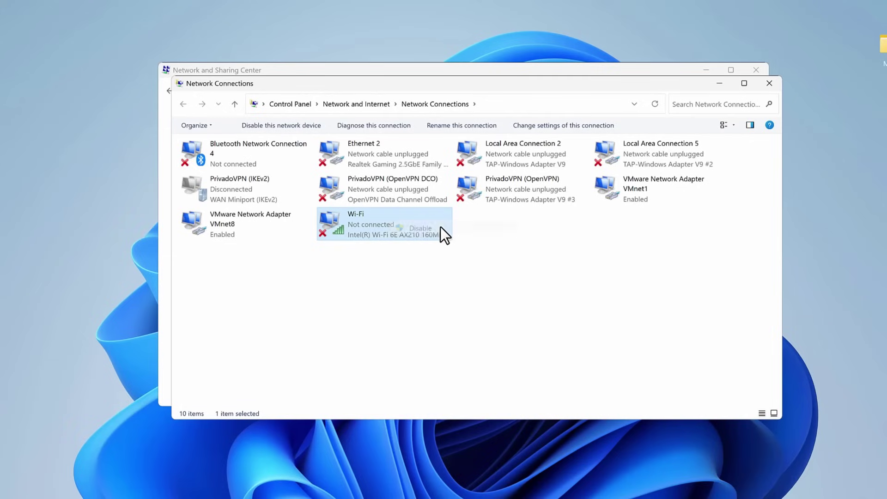
pyautogui.rightClick(436, 227)
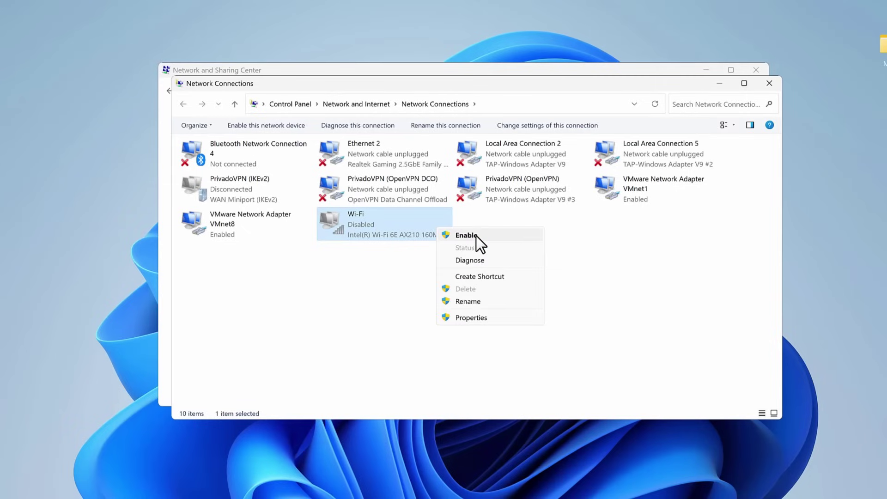
pyautogui.click(476, 236)
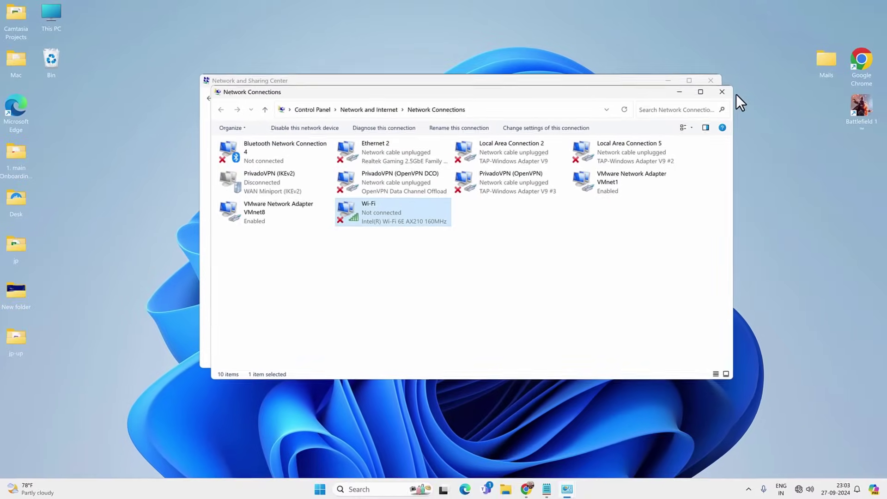
pyautogui.click(721, 93)
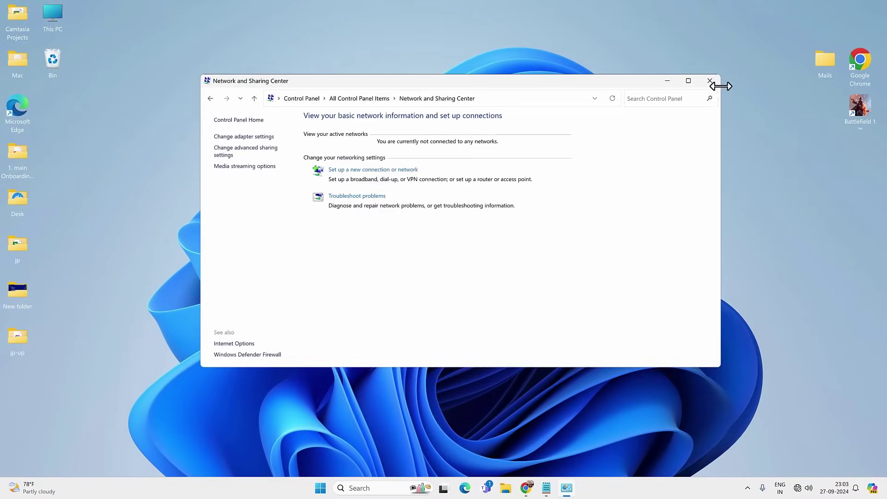
pyautogui.click(710, 84)
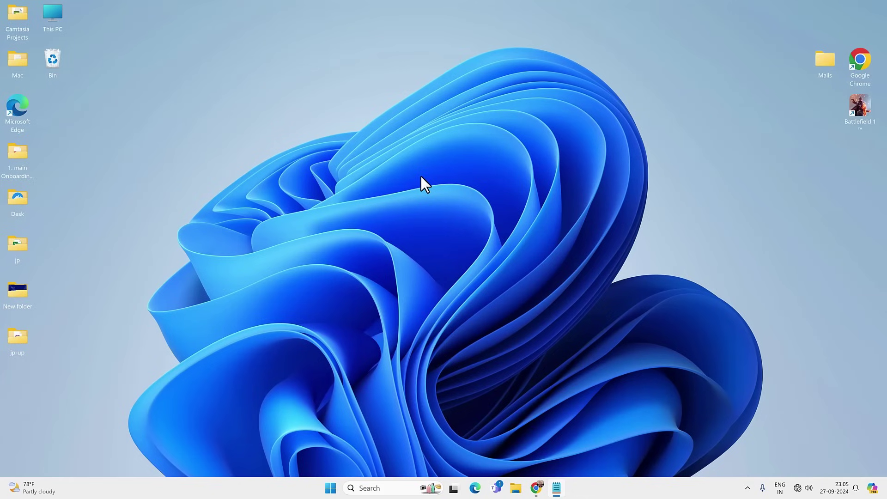
# Find and open Device Manager, and enlarge its window to show the whole device list.
pyautogui.click(384, 487)
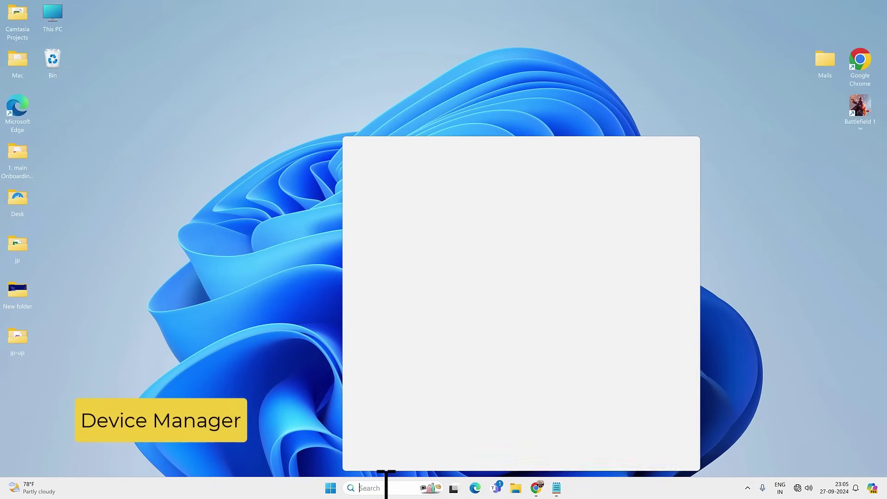
pyautogui.write('device manager')
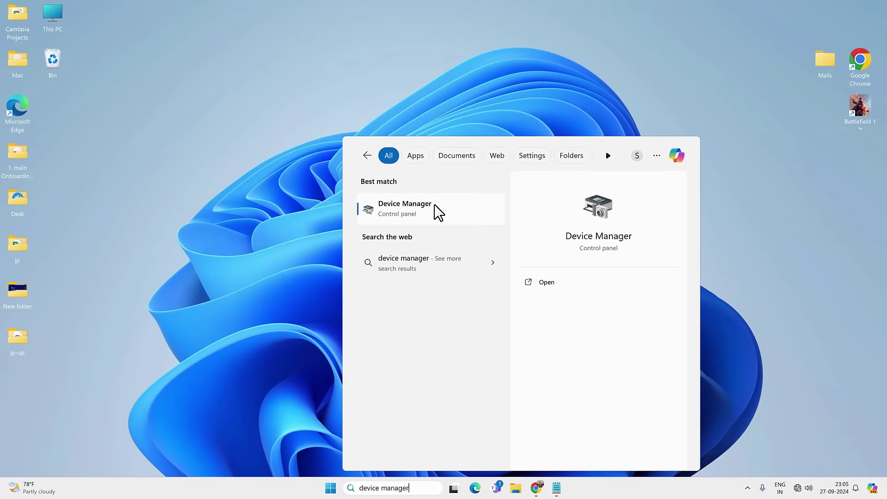
pyautogui.click(433, 208)
pyautogui.moveTo(328, 28); pyautogui.dragTo(525, 73)
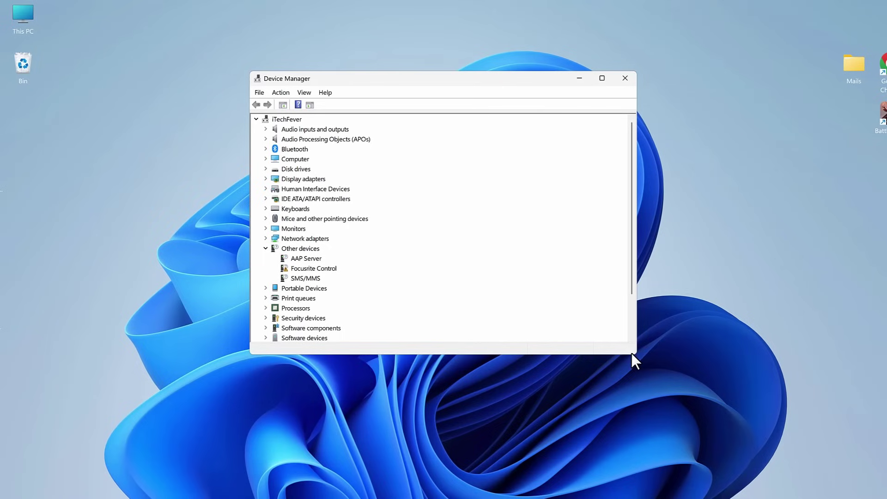
pyautogui.moveTo(634, 354); pyautogui.dragTo(696, 436)
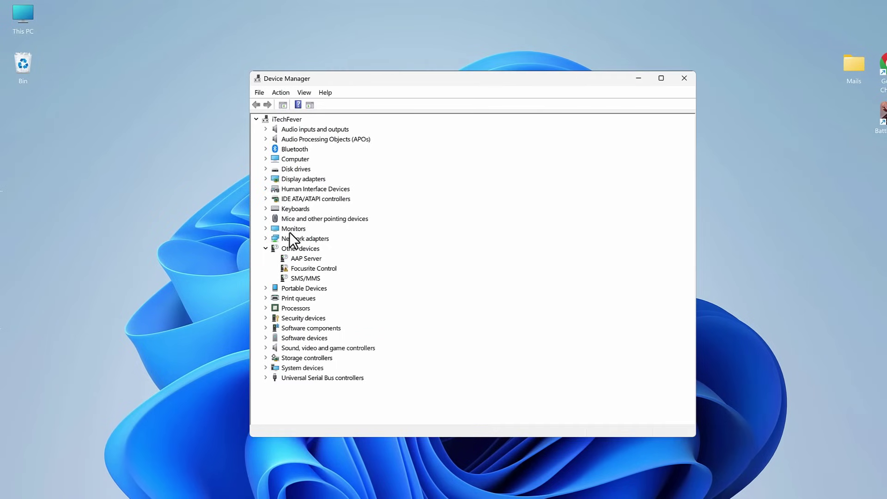
# Expand the network adapters, select the Intel(R) Wi-Fi 6E AX210 160MHz adapter, and scan for hardware changes.
pyautogui.click(301, 239)
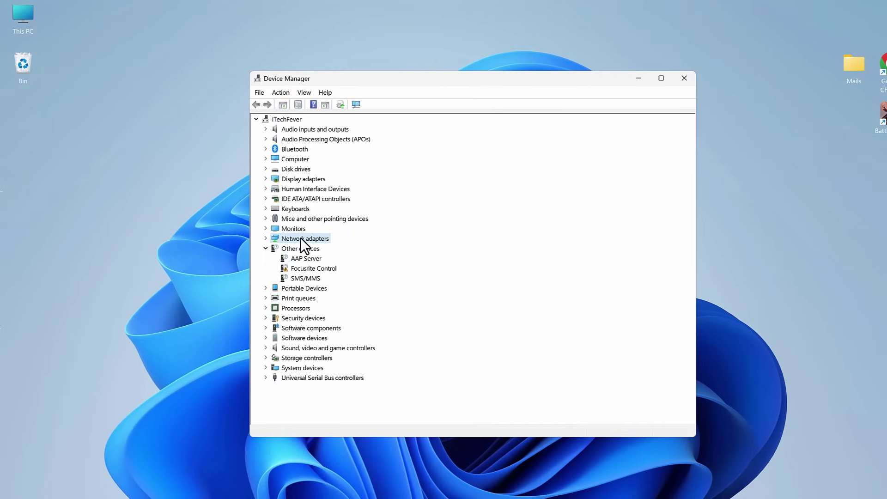
pyautogui.click(266, 237)
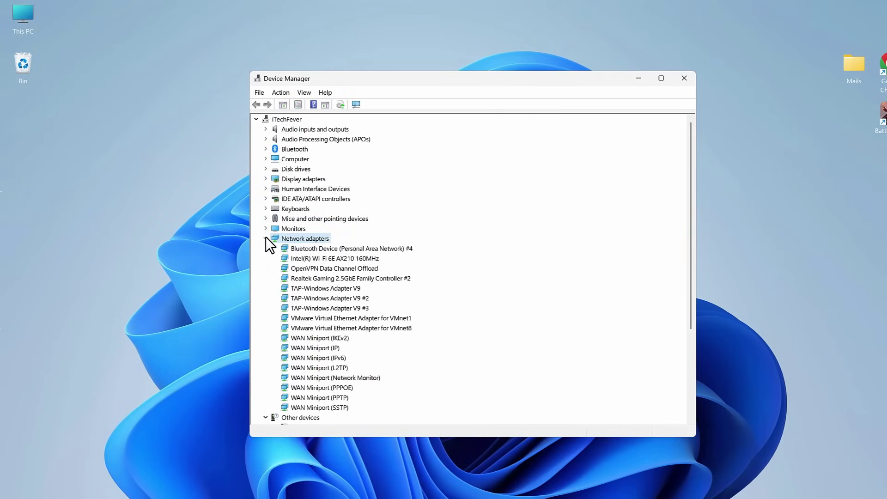
pyautogui.click(319, 257)
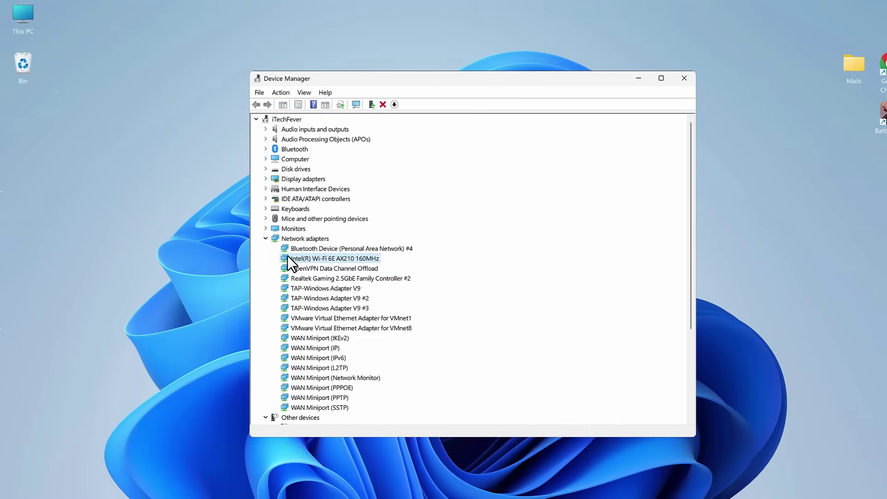
pyautogui.rightClick(334, 257)
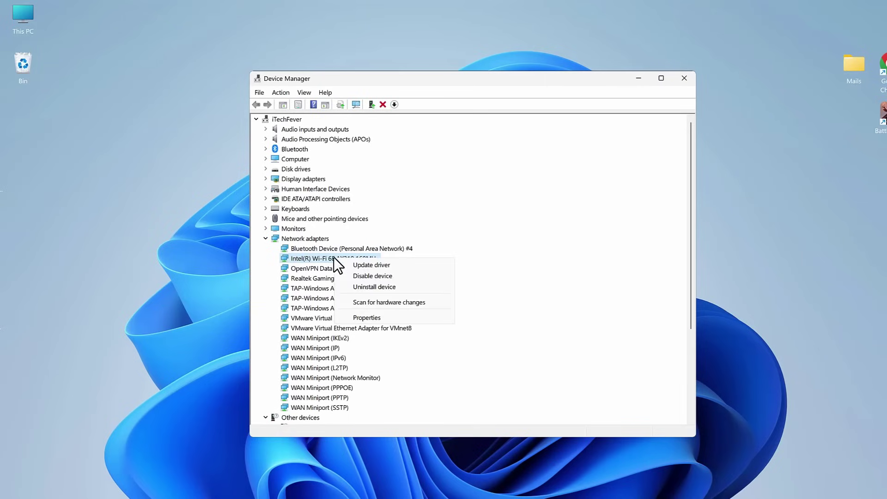
pyautogui.click(413, 304)
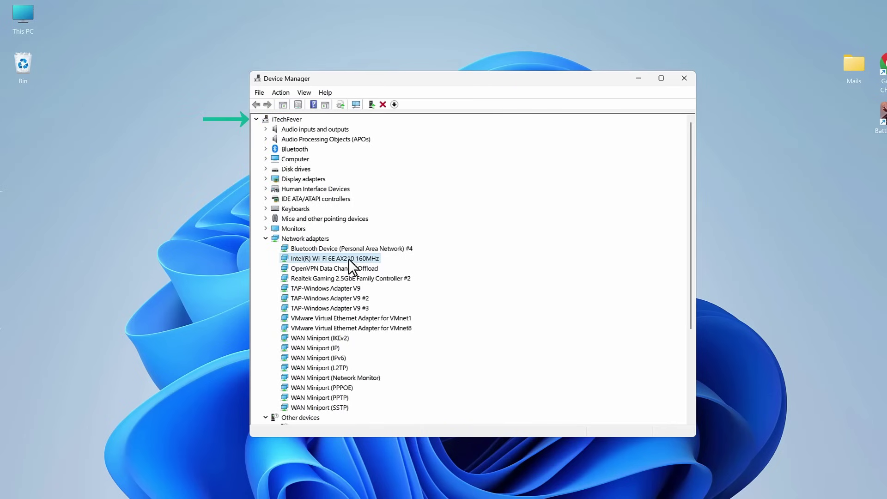
pyautogui.click(280, 93)
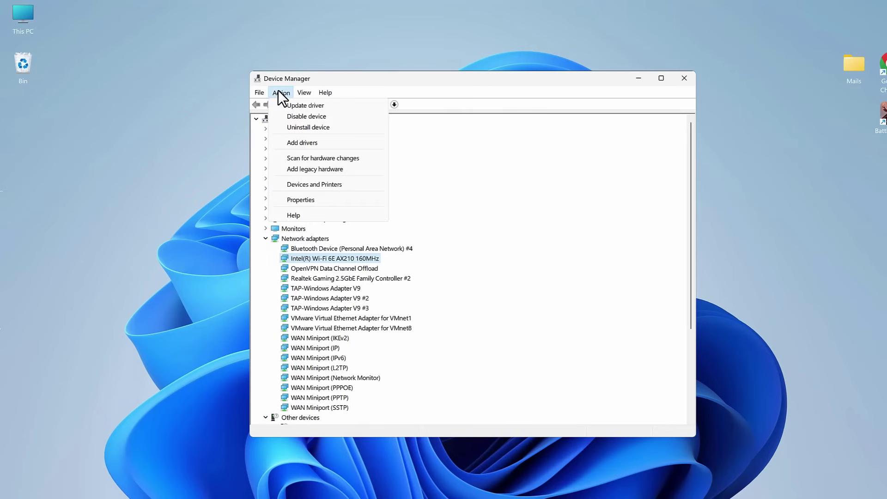
pyautogui.click(328, 158)
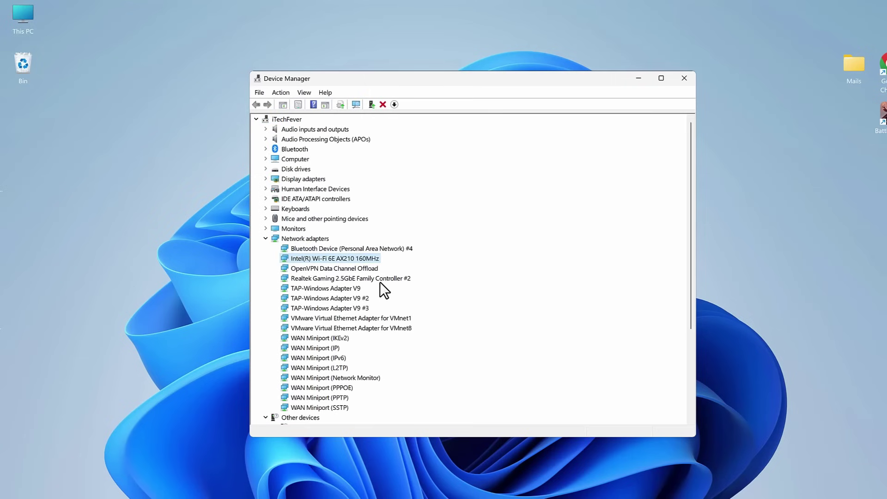
# Update the Intel(R) Wi-Fi 6E AX210 160MHz driver manually, installing the first Intel model from the list of available drivers on the computer.
pyautogui.rightClick(361, 259)
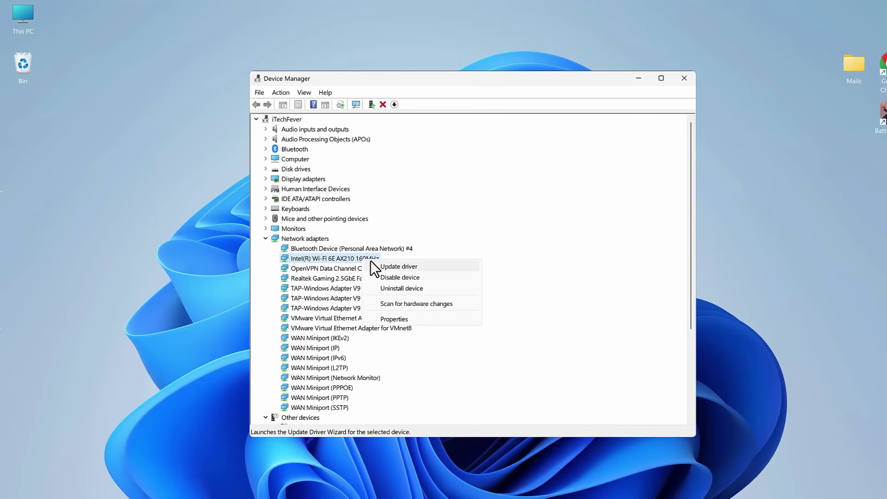
pyautogui.click(390, 266)
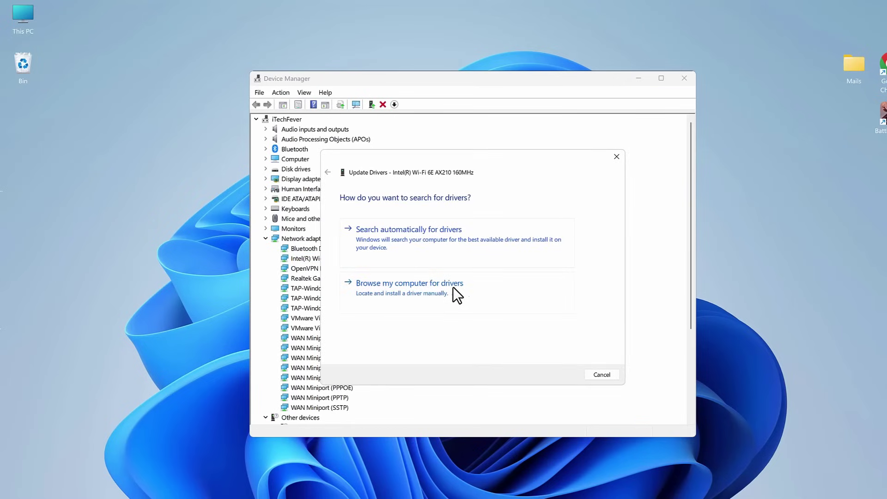
pyautogui.click(441, 288)
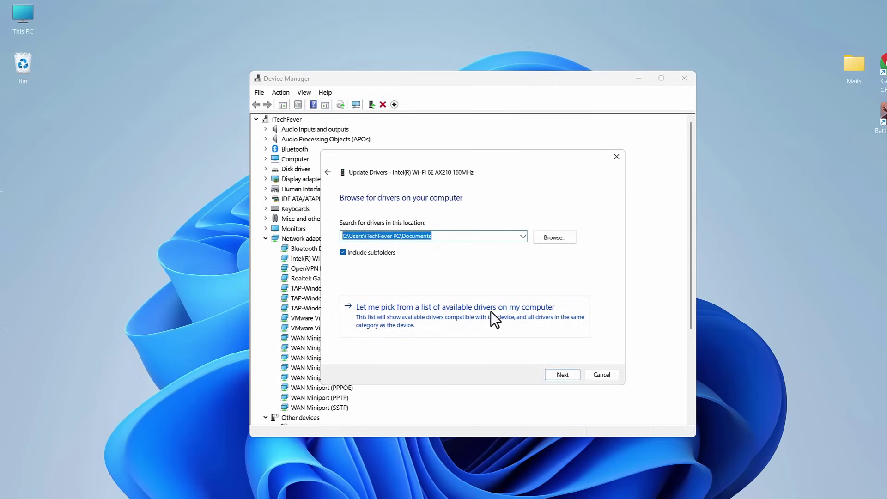
pyautogui.click(541, 315)
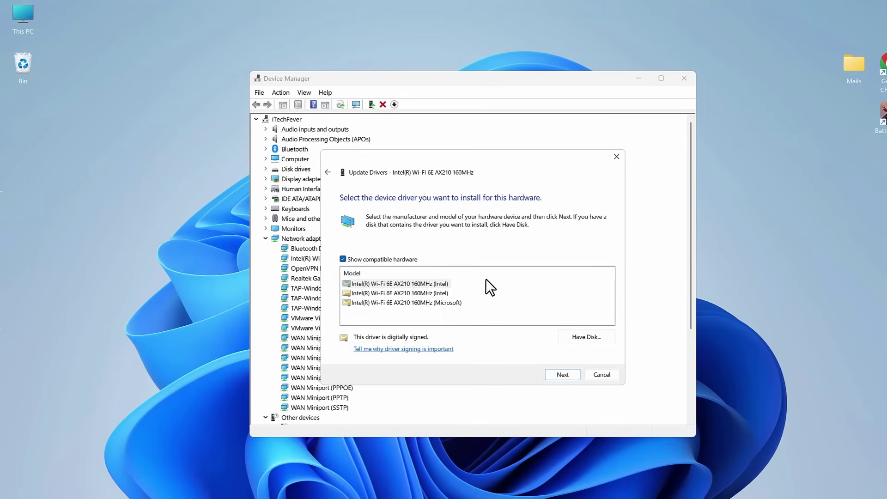
pyautogui.click(414, 284)
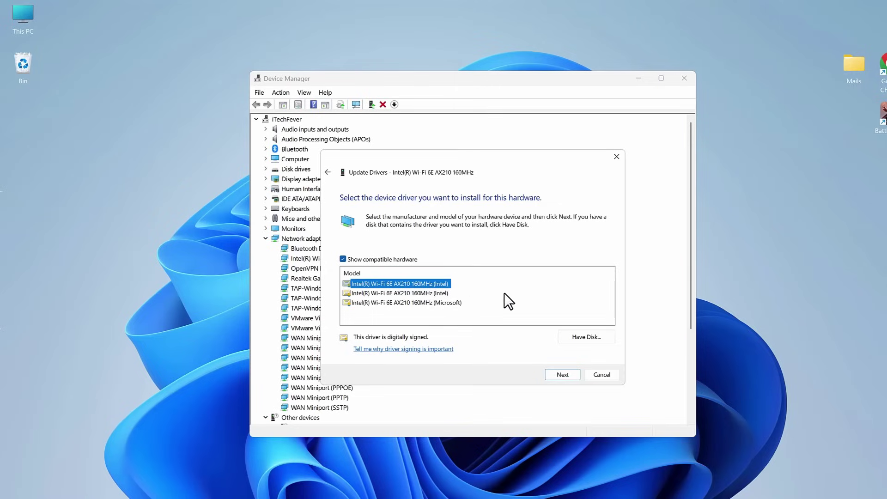
pyautogui.click(562, 375)
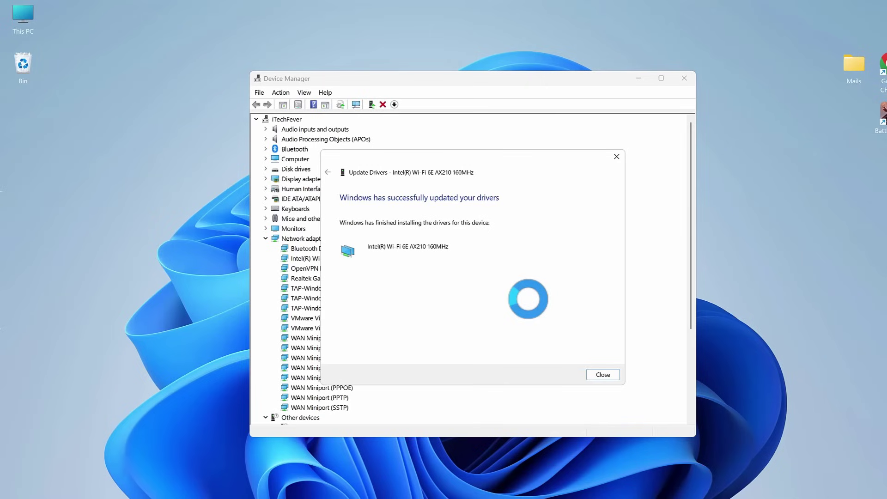
# Close the driver update wizard, and disable and re-enable the Intel(R) Wi-Fi 6E AX210 160MHz adapter in Device Manager.
pyautogui.click(607, 372)
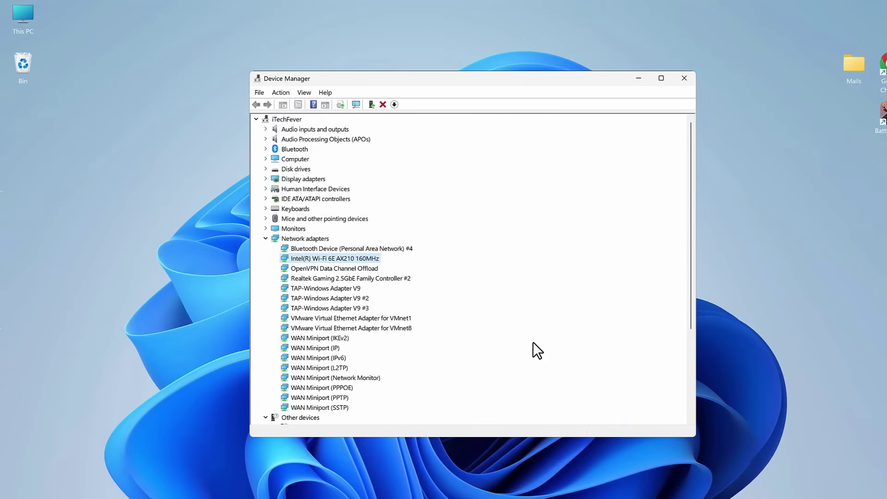
pyautogui.rightClick(333, 258)
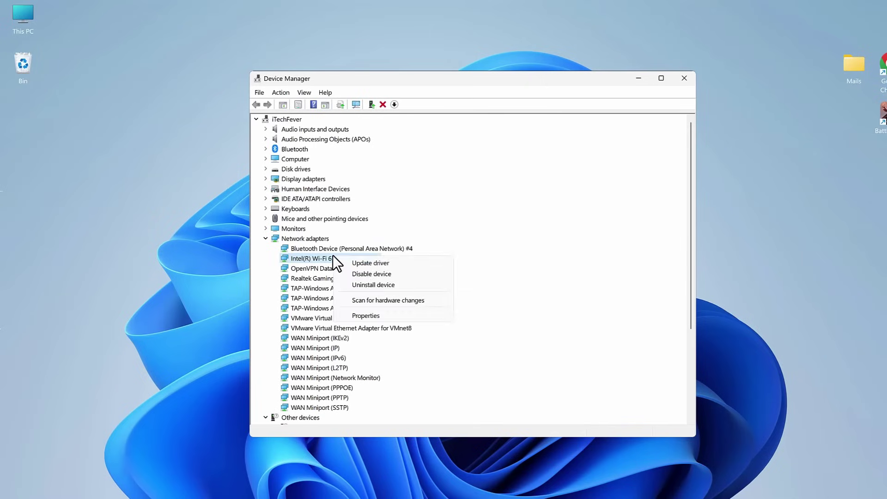
pyautogui.click(377, 274)
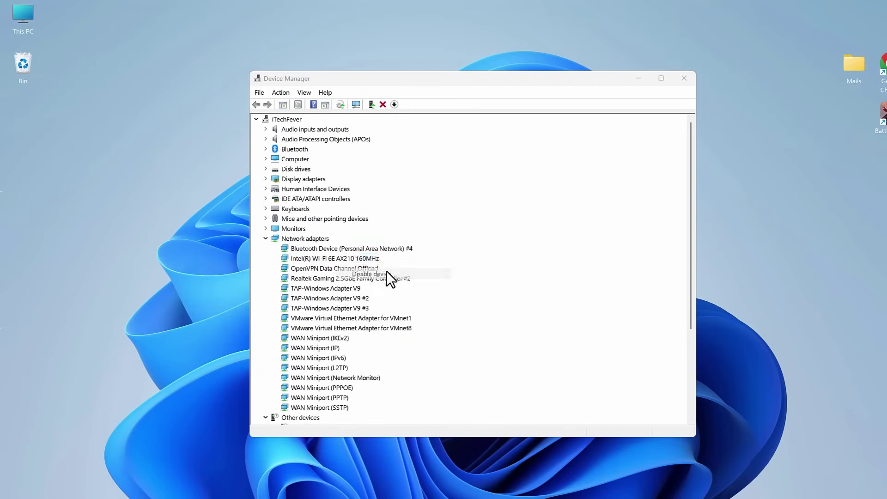
pyautogui.click(462, 275)
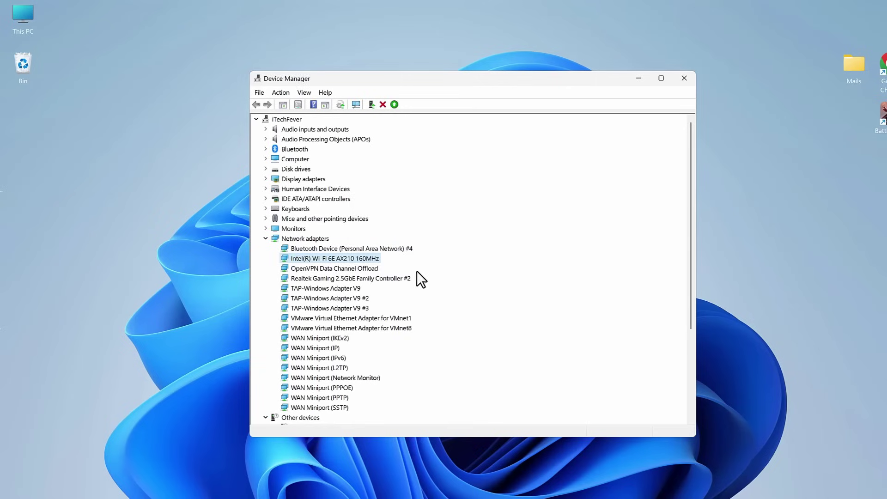
pyautogui.rightClick(332, 256)
pyautogui.click(367, 271)
# In the Intel Wi-Fi adapter's power management properties, leave "Allow the computer to turn off this device to save power" unchecked and accept.
pyautogui.rightClick(363, 257)
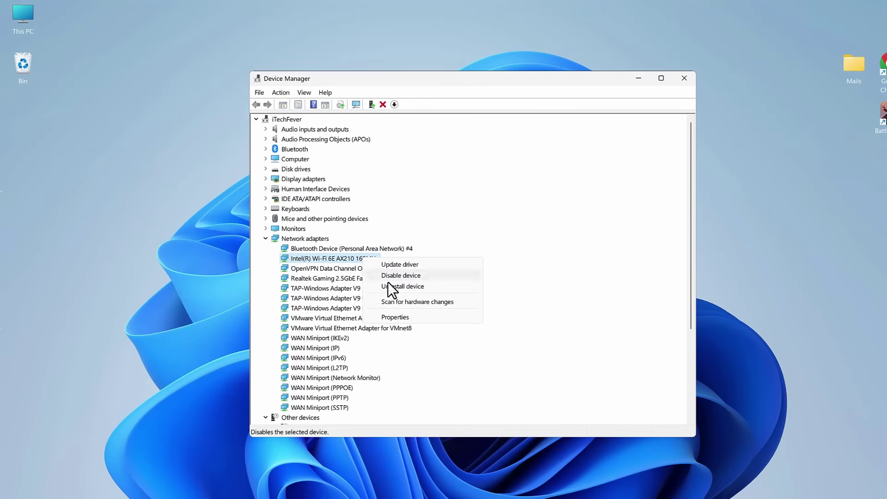
pyautogui.click(423, 316)
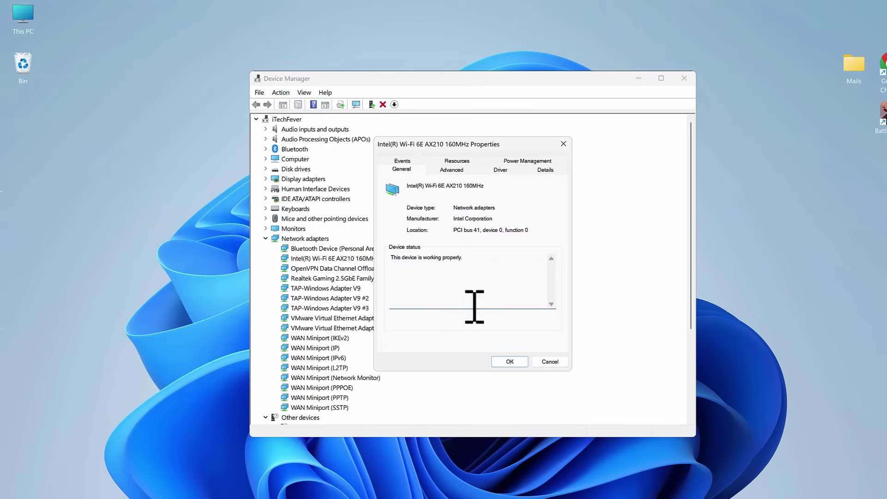
pyautogui.click(534, 161)
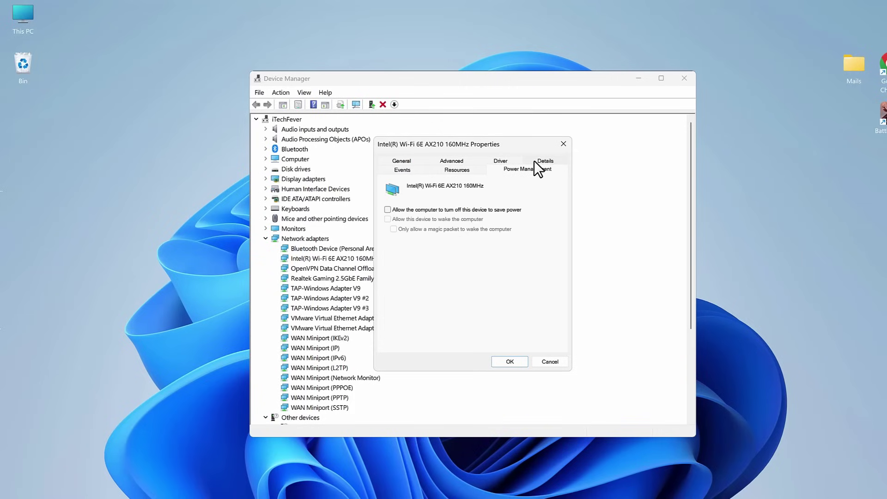
pyautogui.click(387, 209)
pyautogui.click(387, 209)
pyautogui.click(509, 362)
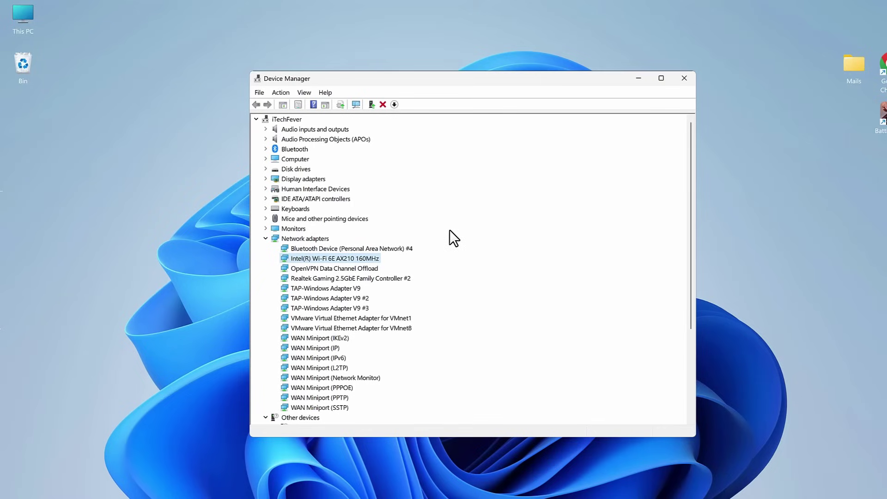
# Uninstall the Intel(R) Wi-Fi 6E AX210 160MHz device without removing its driver.
pyautogui.rightClick(347, 255)
pyautogui.click(387, 286)
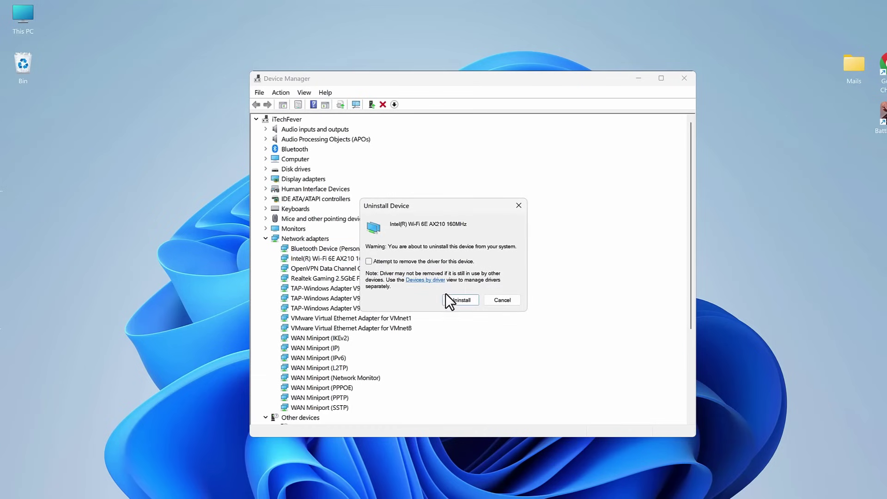
pyautogui.click(451, 300)
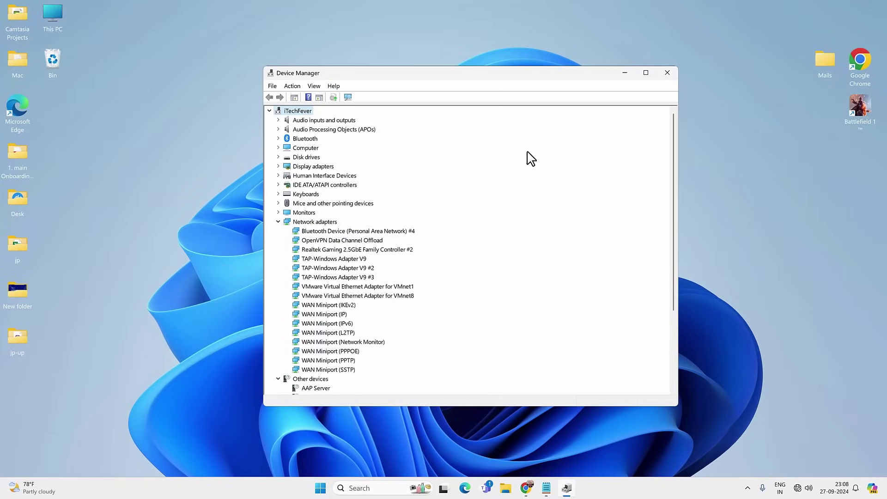
pyautogui.click(320, 488)
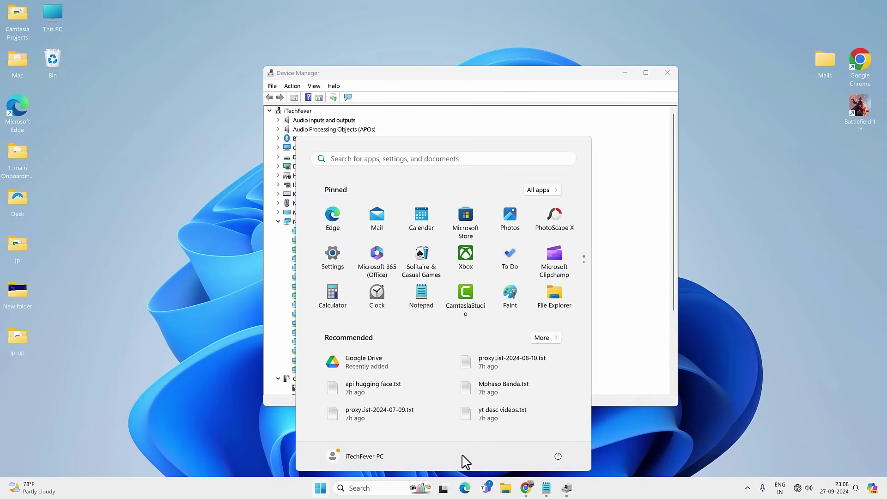
pyautogui.click(558, 456)
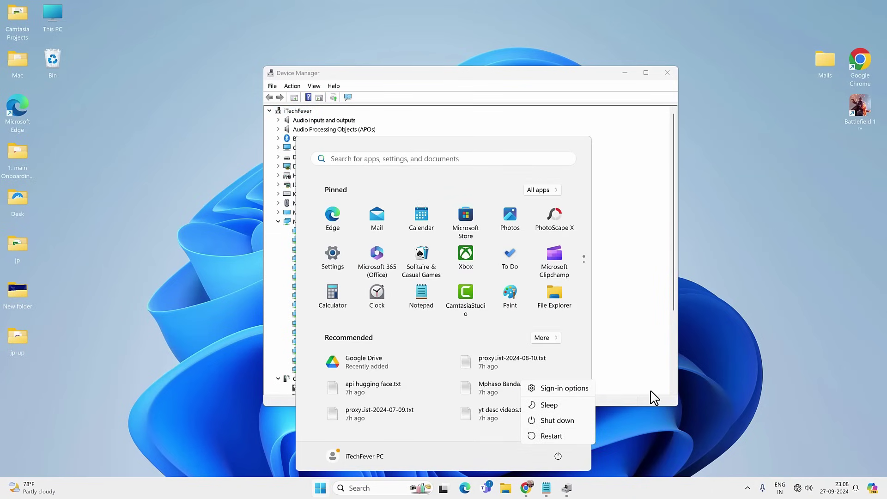
pyautogui.click(662, 401)
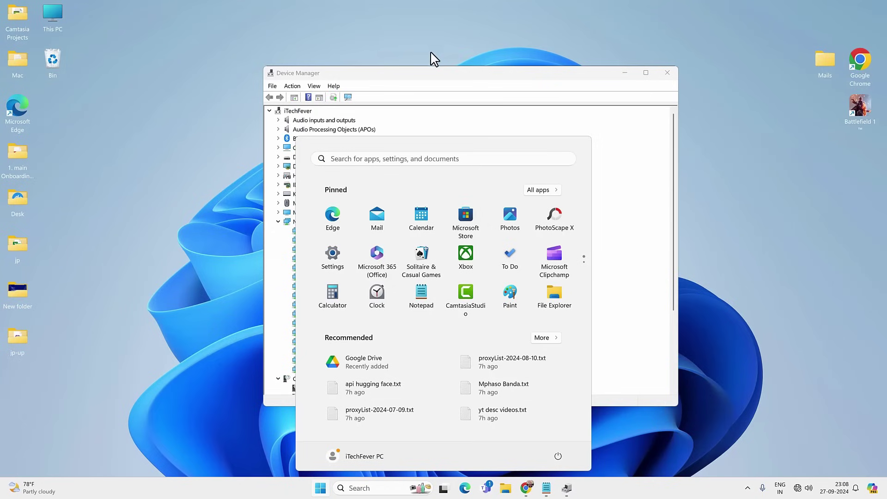
pyautogui.click(425, 82)
# Scan for hardware changes to reinstall the Intel Wi-Fi adapter, and close Device Manager.
pyautogui.click(293, 86)
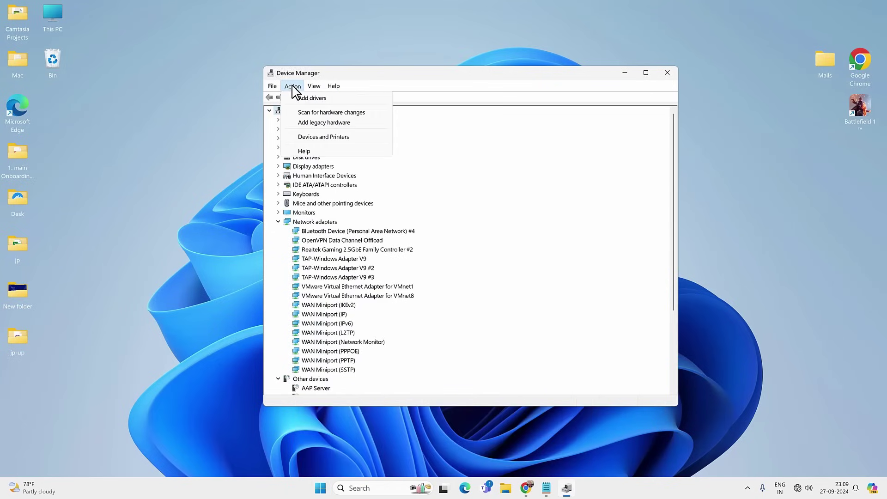
pyautogui.click(314, 114)
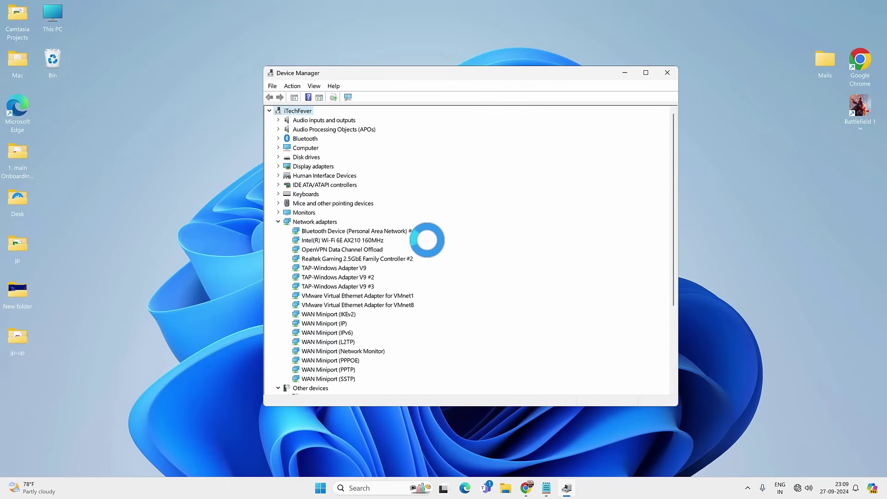
pyautogui.click(673, 74)
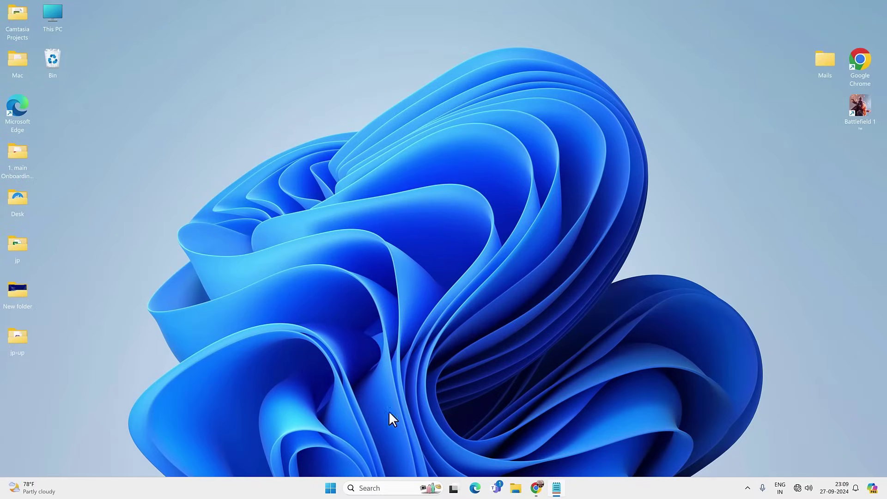
# Run the Network and Internet troubleshooter from the other troubleshooters in the System settings, and bring its Get Help window forward.
pyautogui.click(331, 488)
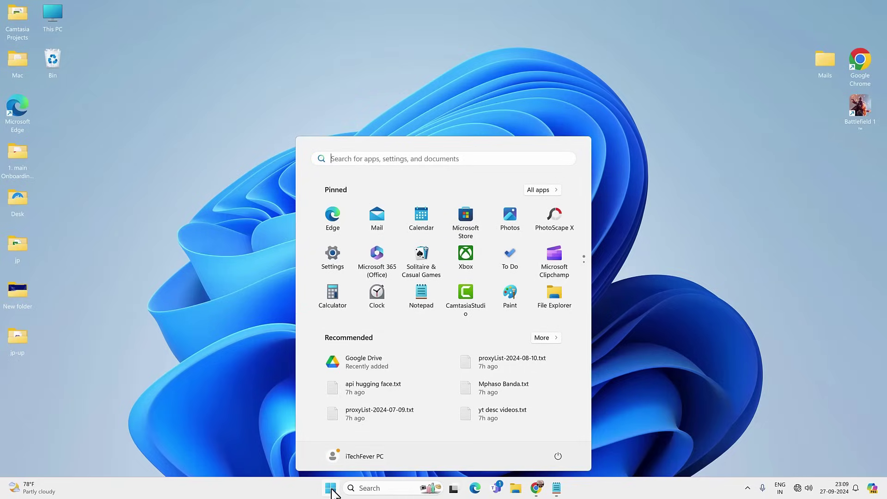
pyautogui.click(330, 256)
pyautogui.click(40, 118)
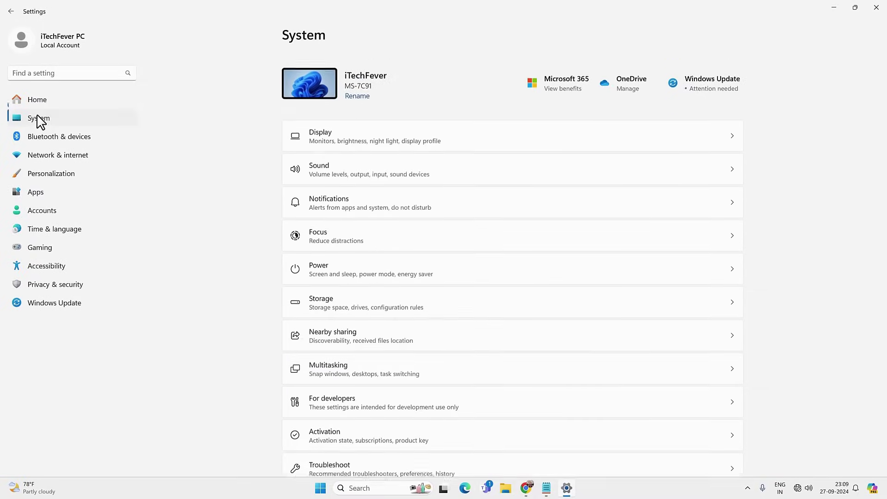
pyautogui.scroll(-2, 417, 368)
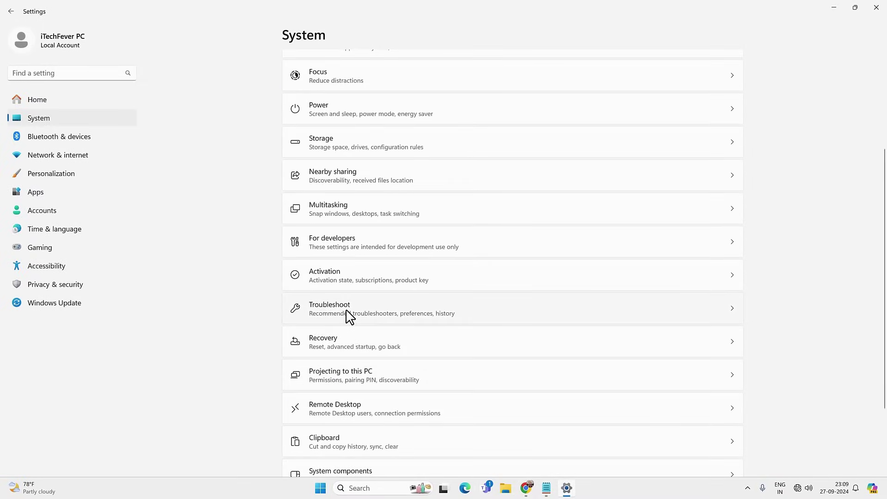
pyautogui.click(349, 317)
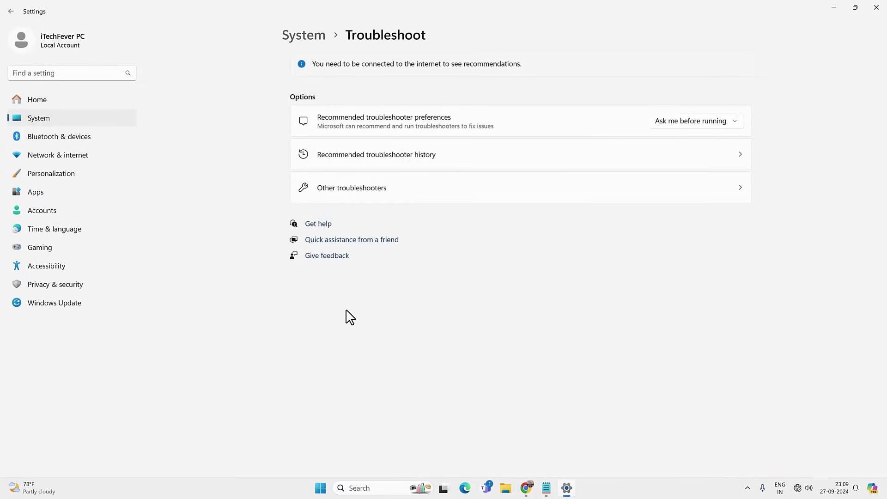
pyautogui.click(355, 198)
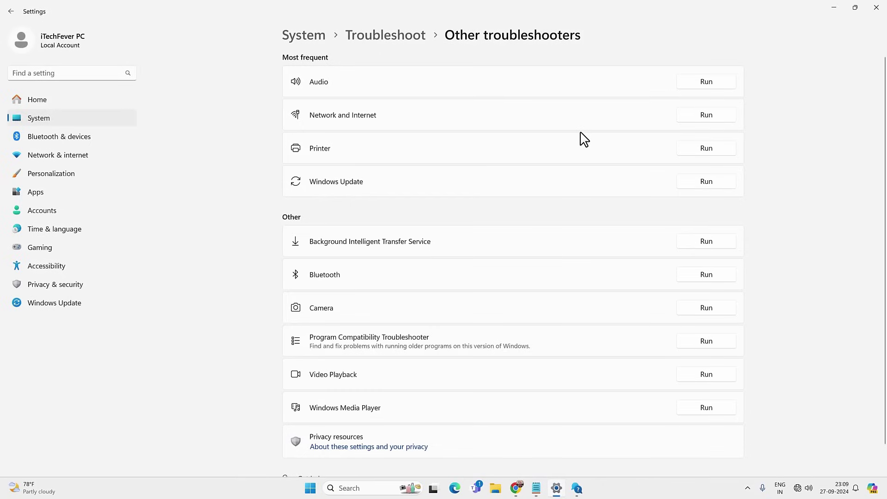
pyautogui.click(577, 489)
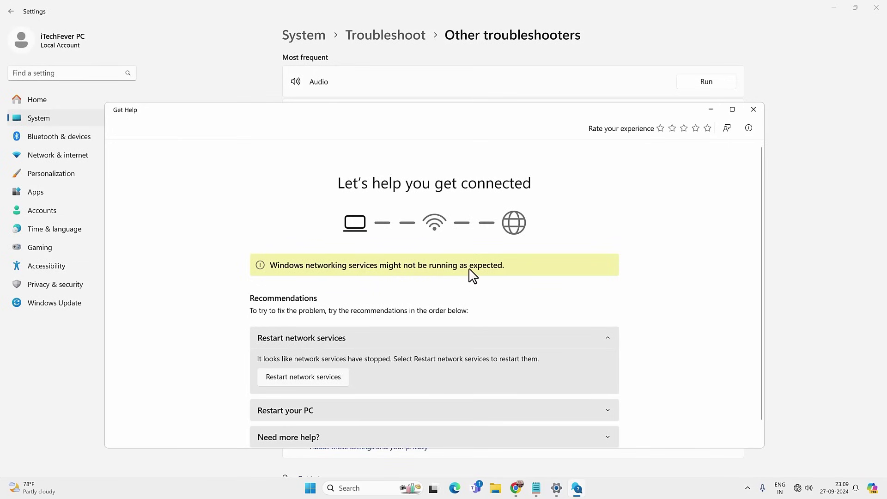
# Follow the troubleshooter's recommendations to restart the network services and enable the Wi-Fi network adaptor.
pyautogui.scroll(-1, 464, 275)
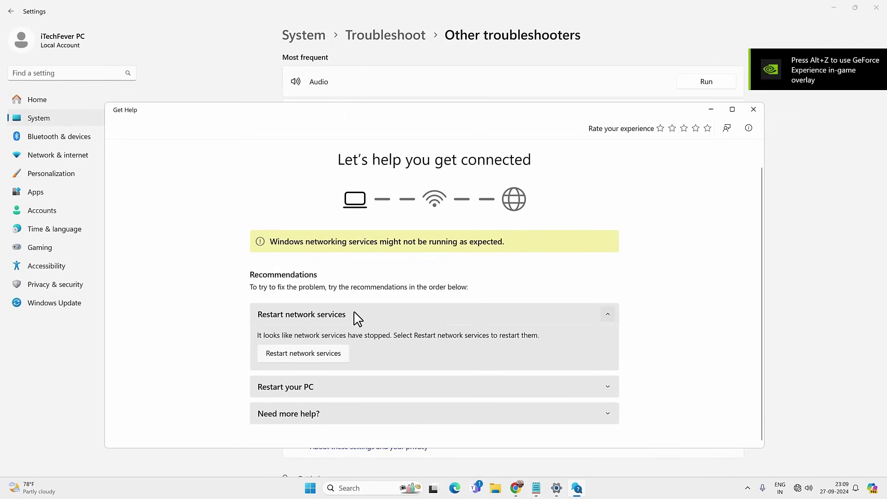
pyautogui.click(309, 356)
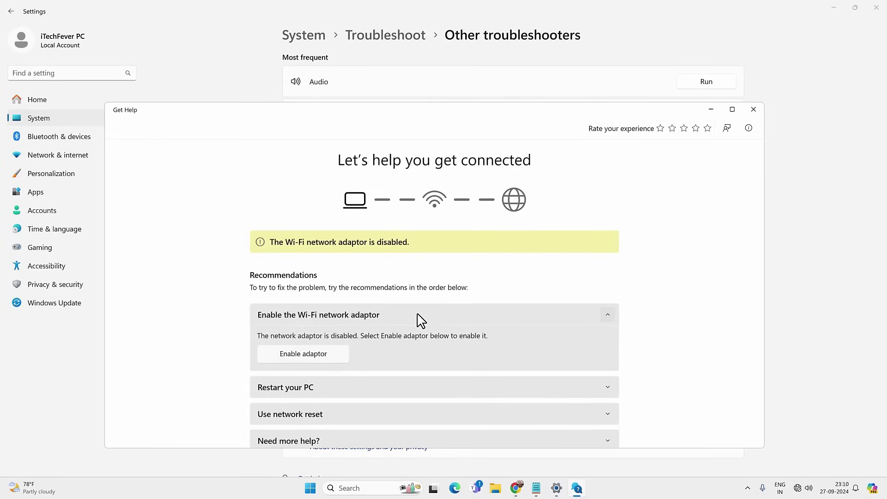
pyautogui.click(317, 356)
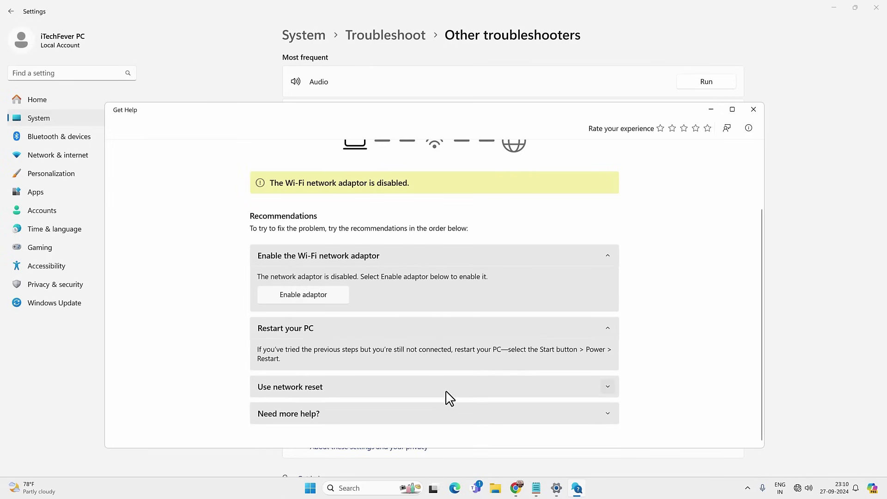
# Read the troubleshooter's recommendation on using network reset, and close Get Help and Settings.
pyautogui.click(447, 391)
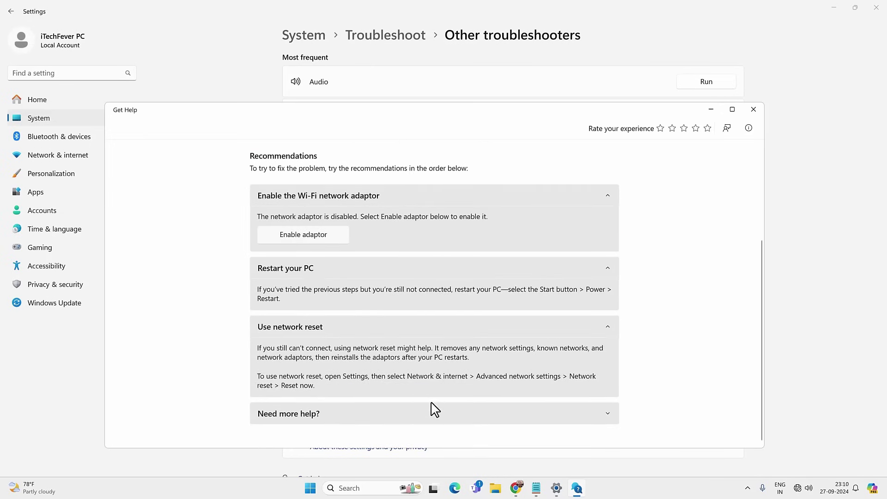
pyautogui.click(754, 110)
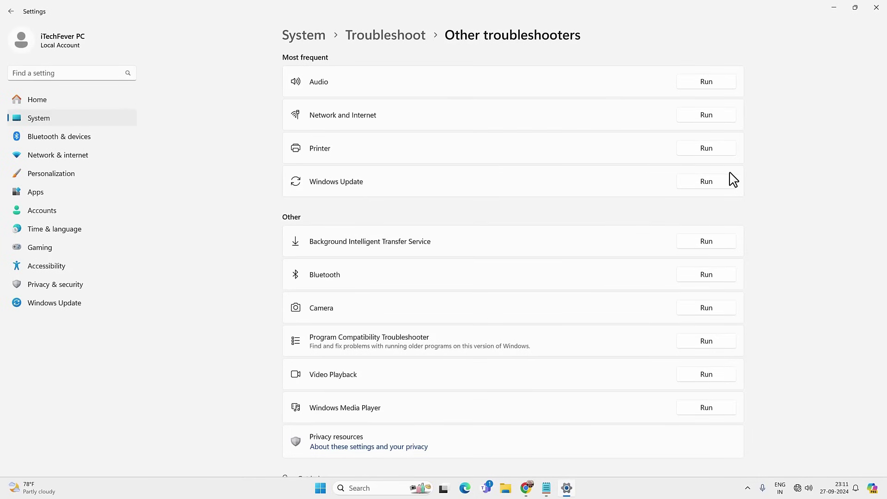
pyautogui.click(876, 7)
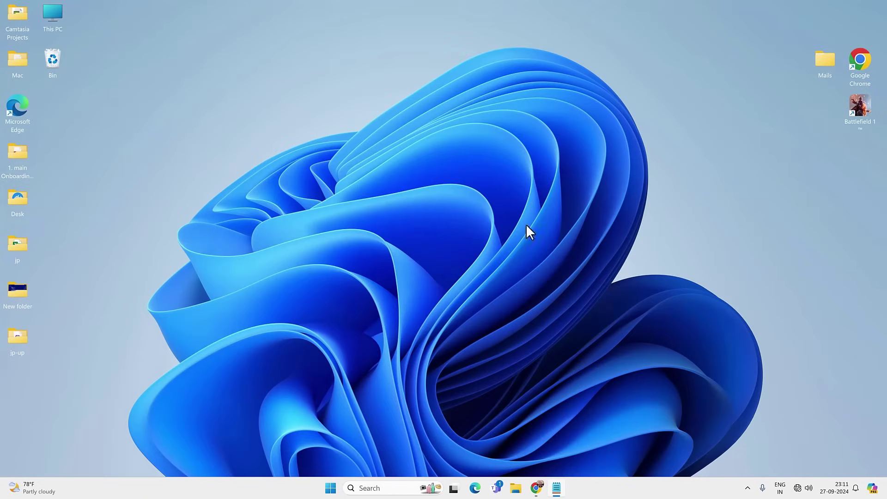
# Reset all network adapters to factory settings with Network reset in the advanced network settings, confirming the reset.
pyautogui.click(331, 488)
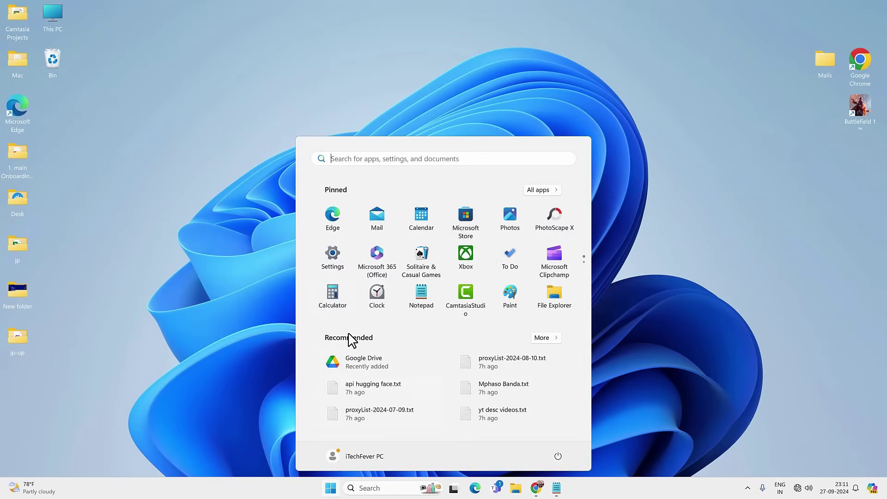
pyautogui.click(333, 271)
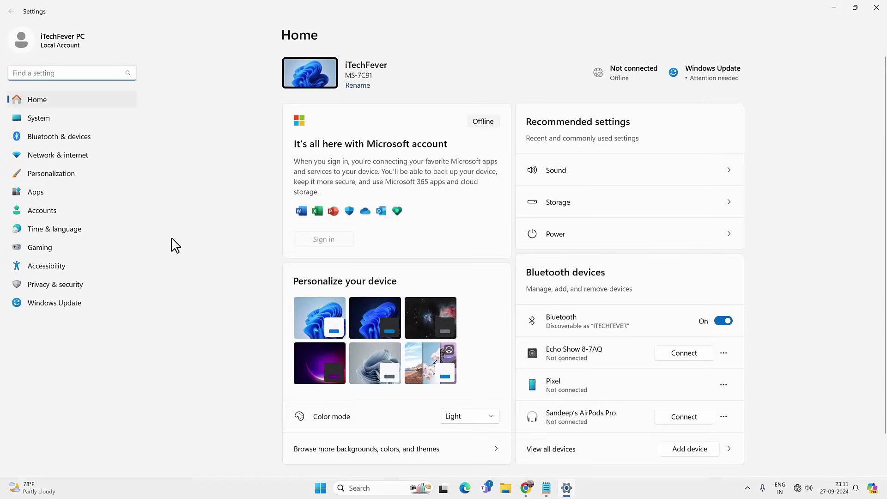
pyautogui.click(54, 156)
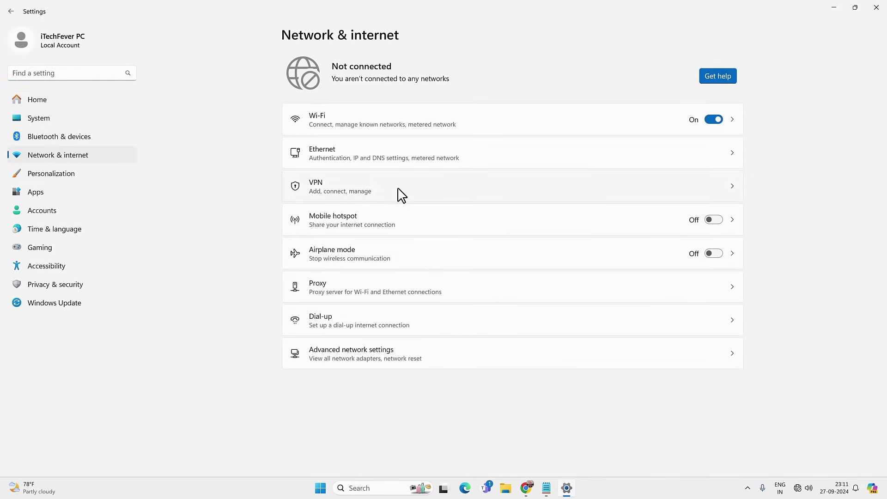
pyautogui.click(396, 352)
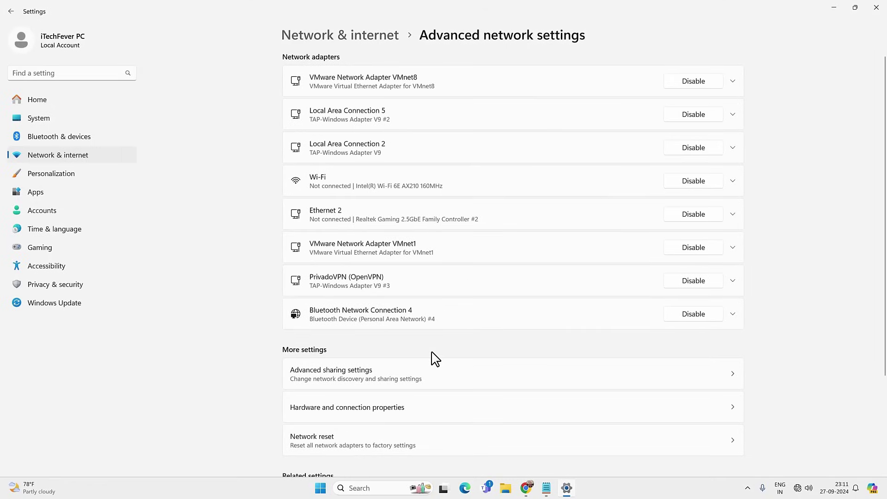
pyautogui.click(392, 447)
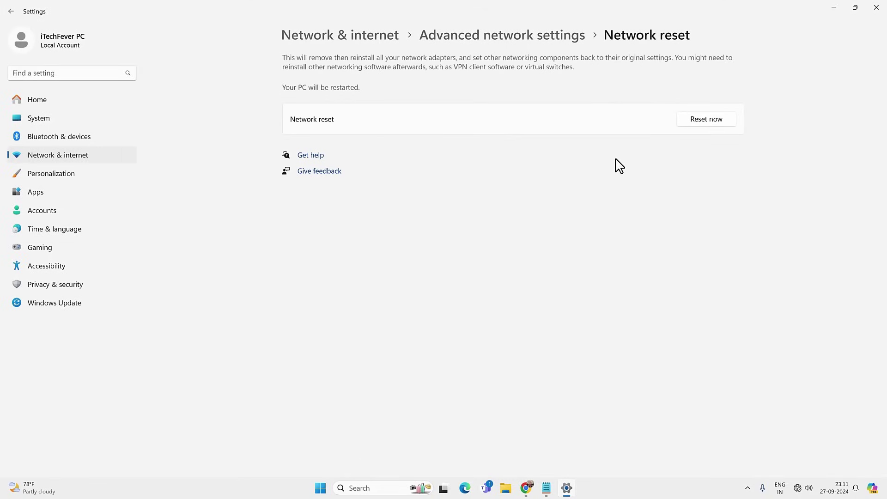
pyautogui.click(707, 120)
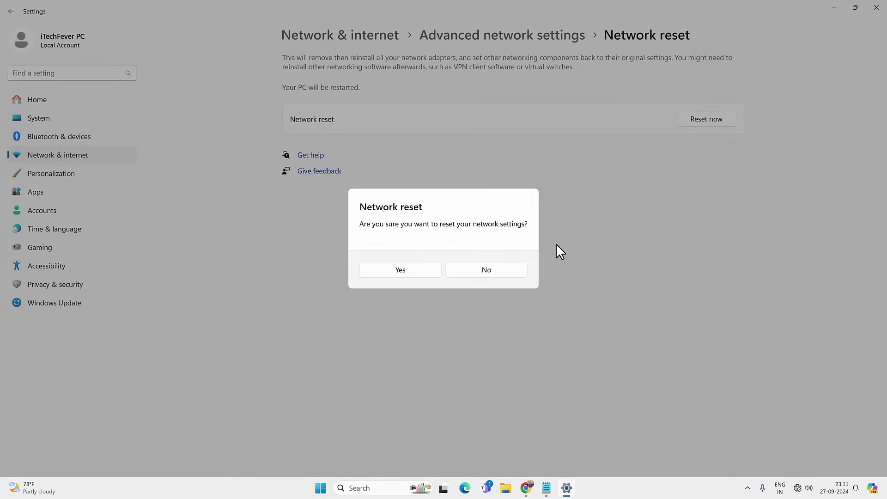
pyautogui.click(404, 269)
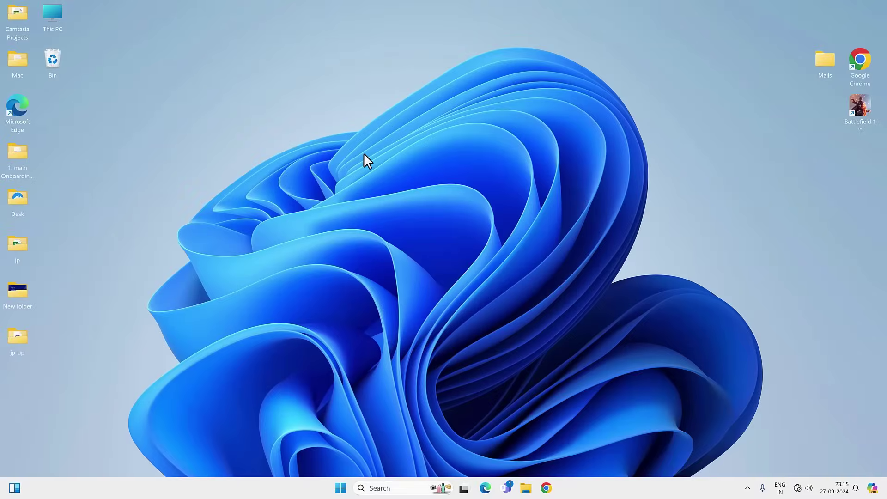
# Open Command Prompt as administrator and run netsh winsock reset to reset the Winsock catalog.
pyautogui.click(390, 488)
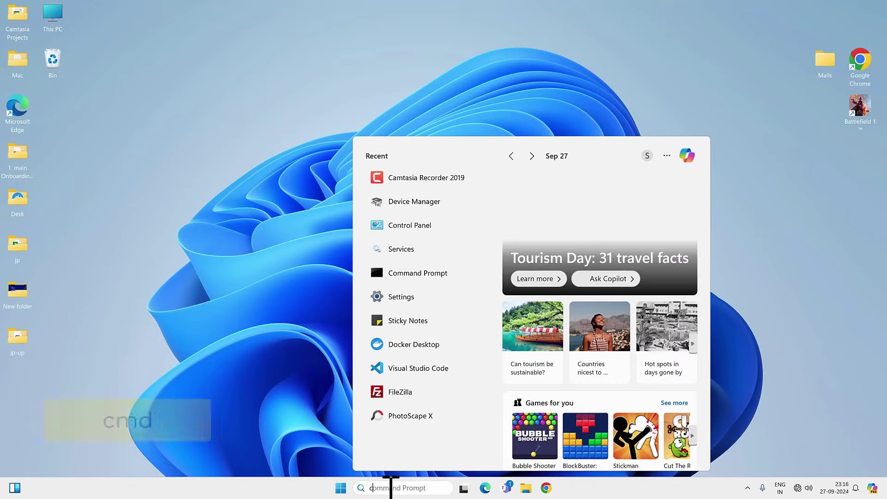
pyautogui.write('cmd')
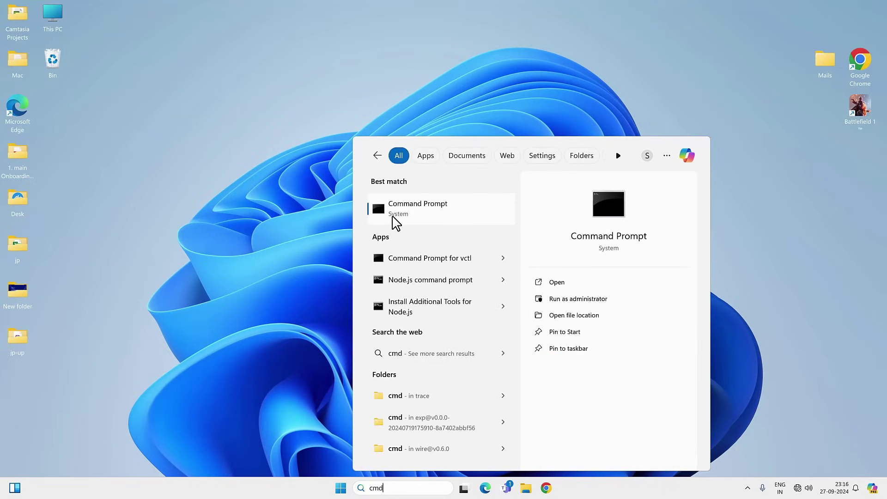
pyautogui.rightClick(394, 222)
pyautogui.click(437, 230)
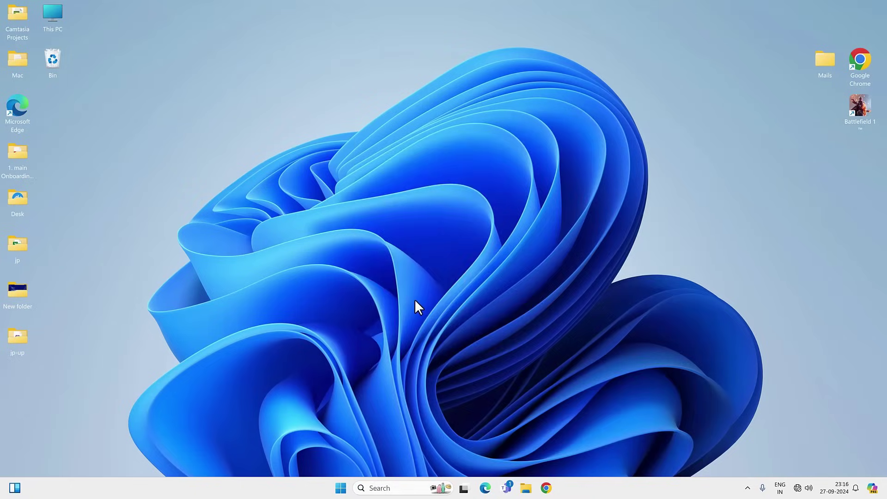
pyautogui.moveTo(323, 98); pyautogui.dragTo(463, 126)
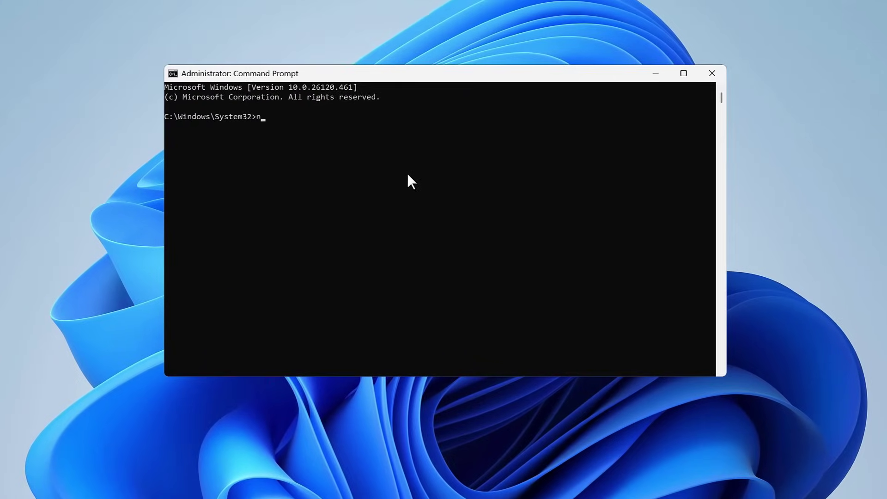
pyautogui.write('netsh ')
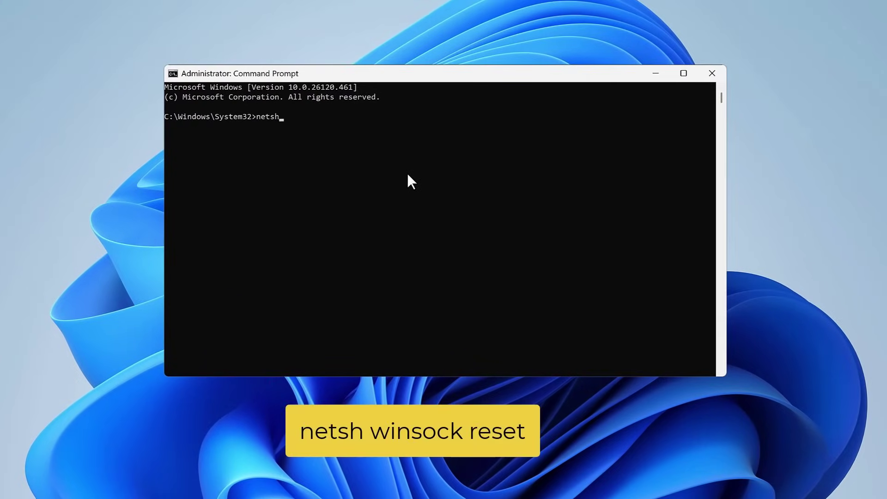
pyautogui.write('winsock reset')
pyautogui.press('Return')
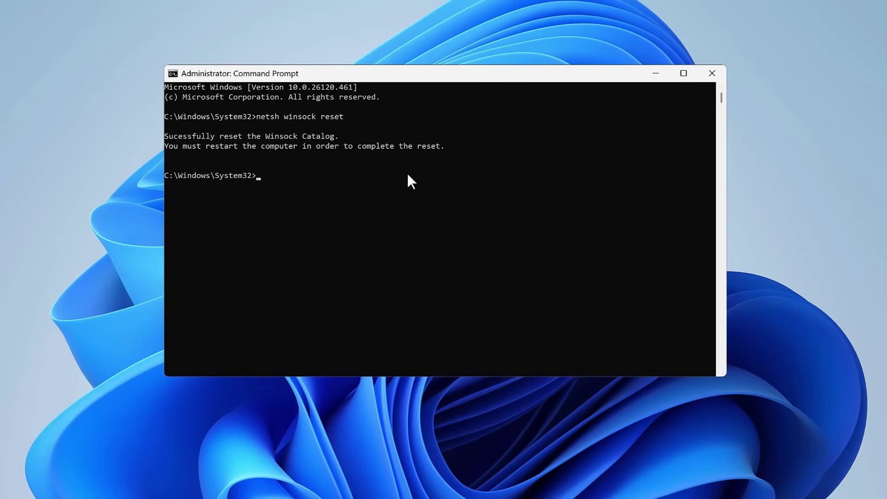
# Run netsh int ip reset to reset the IP stack, and close Command Prompt.
pyautogui.write('netsh')
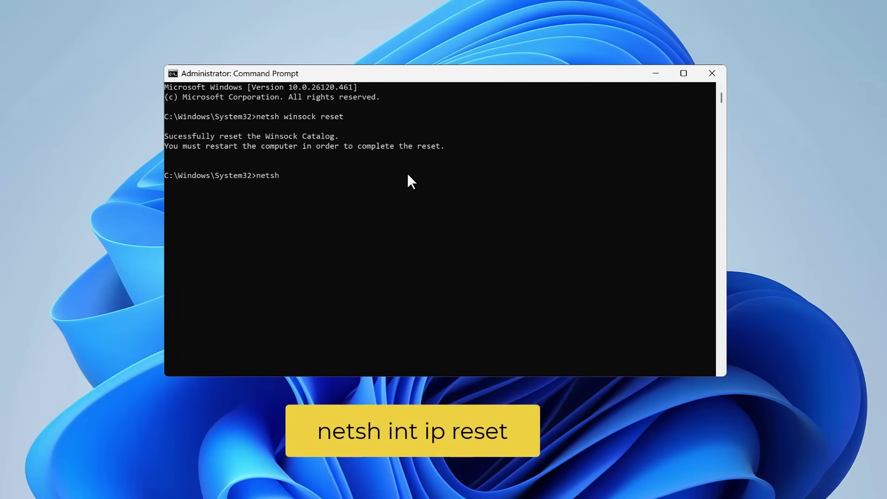
pyautogui.write(' int ip ')
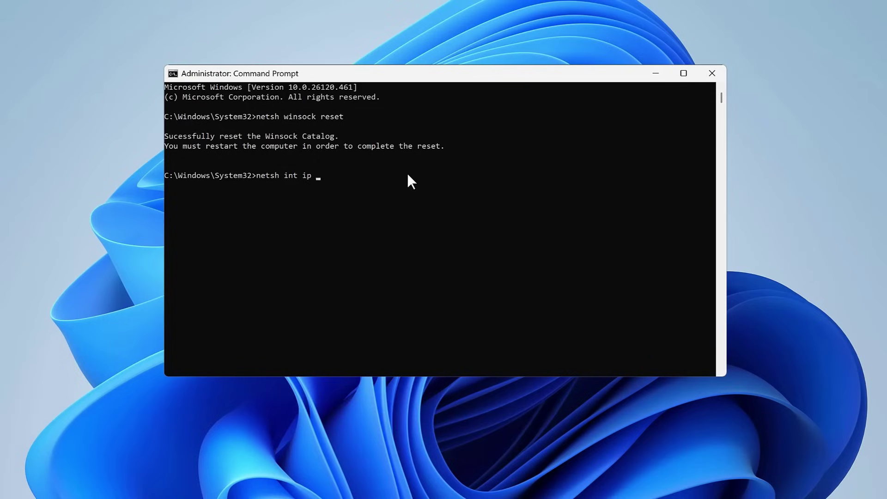
pyautogui.write('reset')
pyautogui.press('Return')
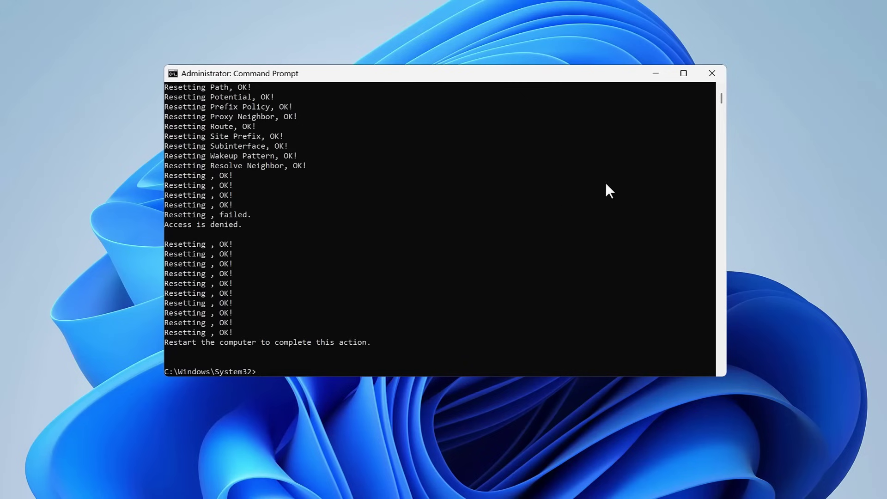
pyautogui.click(722, 77)
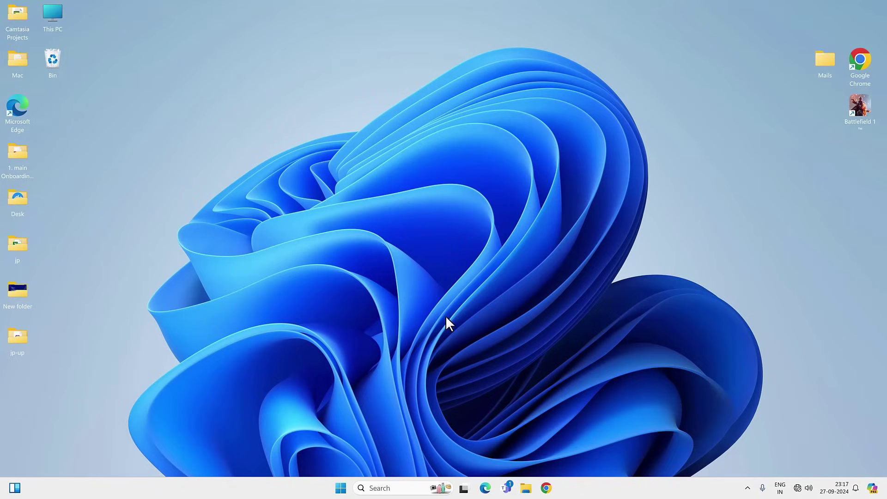
# Open System Configuration through an msconfig search and apply Normal startup as the startup selection.
pyautogui.click(396, 485)
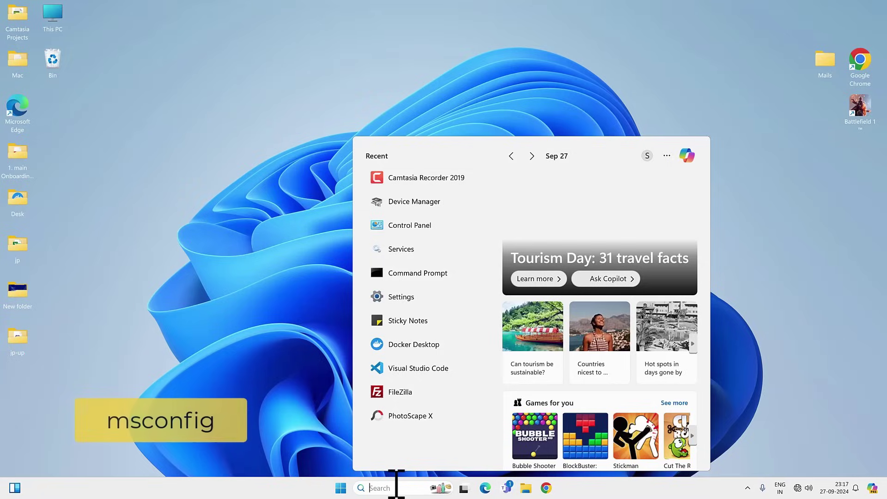
pyautogui.write('msconfig')
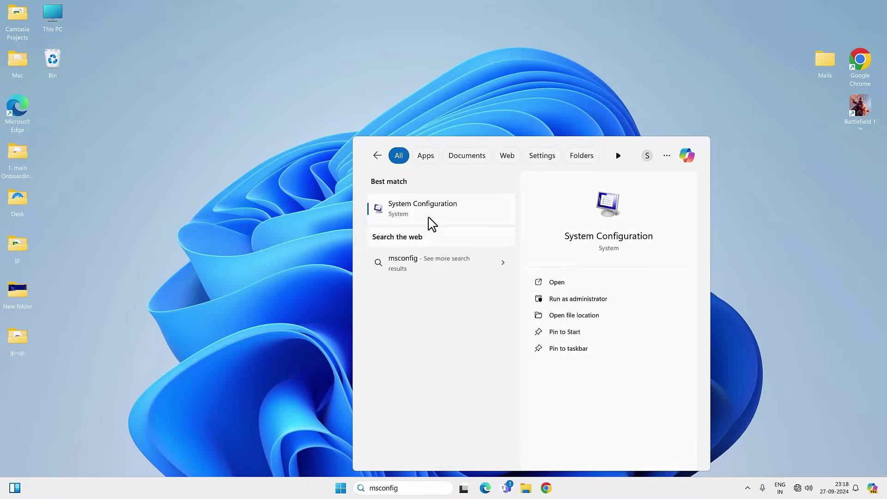
pyautogui.click(439, 210)
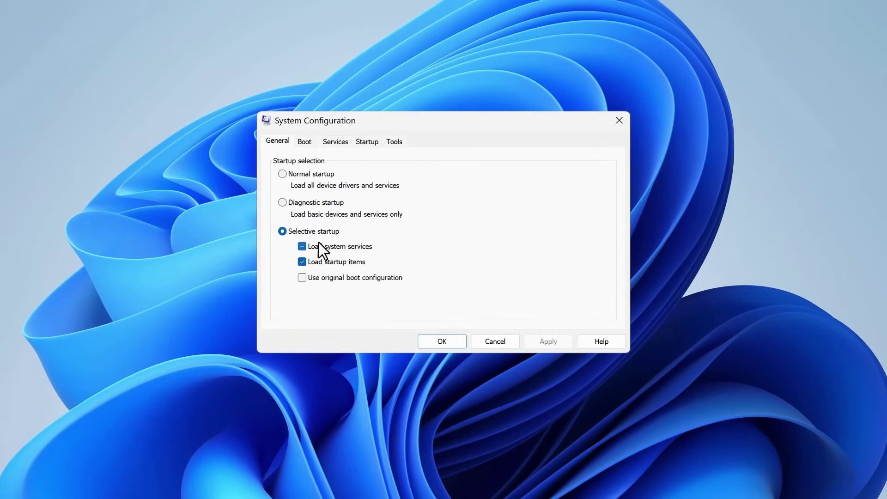
pyautogui.click(325, 177)
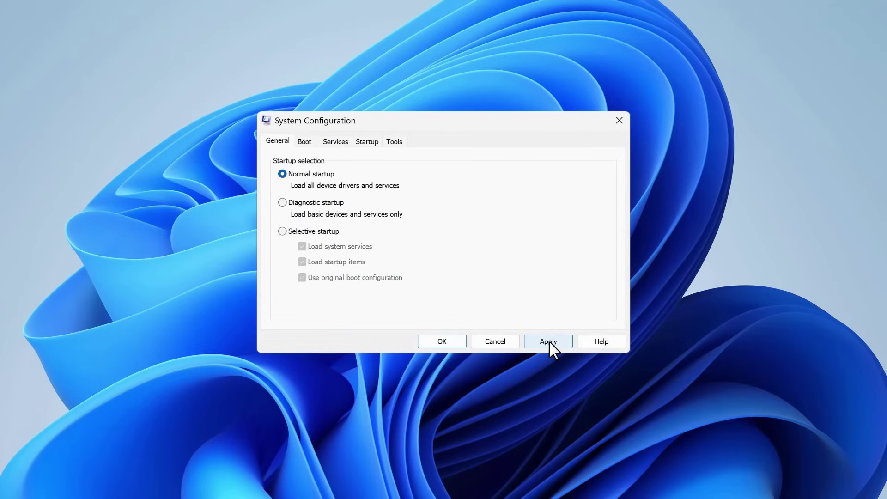
pyautogui.click(549, 341)
# Review the services in System Configuration, make sure all of them are enabled and apply the change.
pyautogui.click(331, 141)
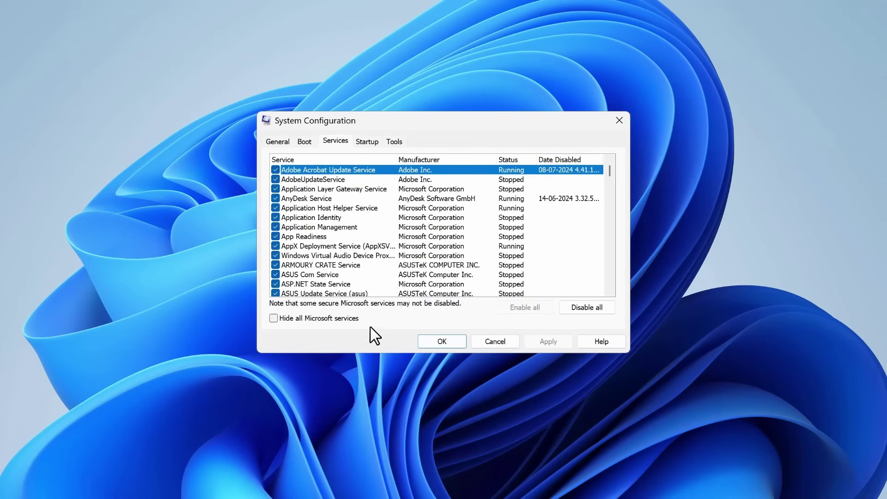
pyautogui.scroll(-4, 410, 314)
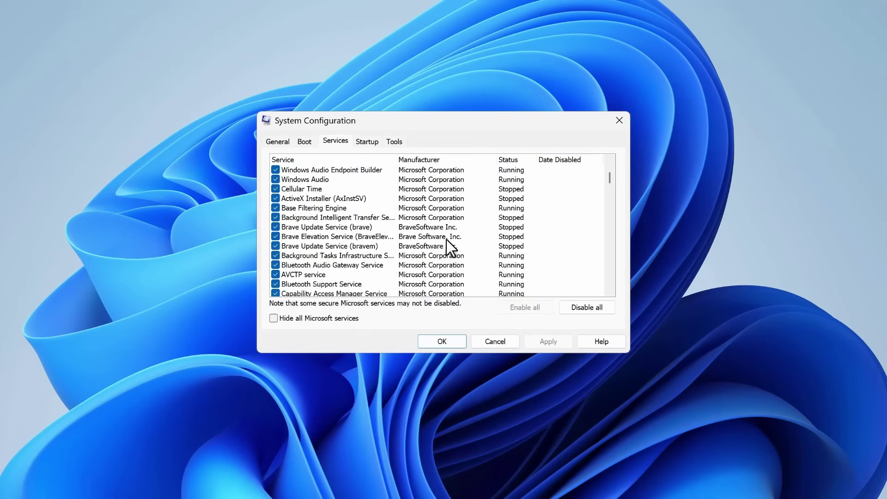
pyautogui.scroll(-1, 485, 217)
pyautogui.scroll(-3, 518, 244)
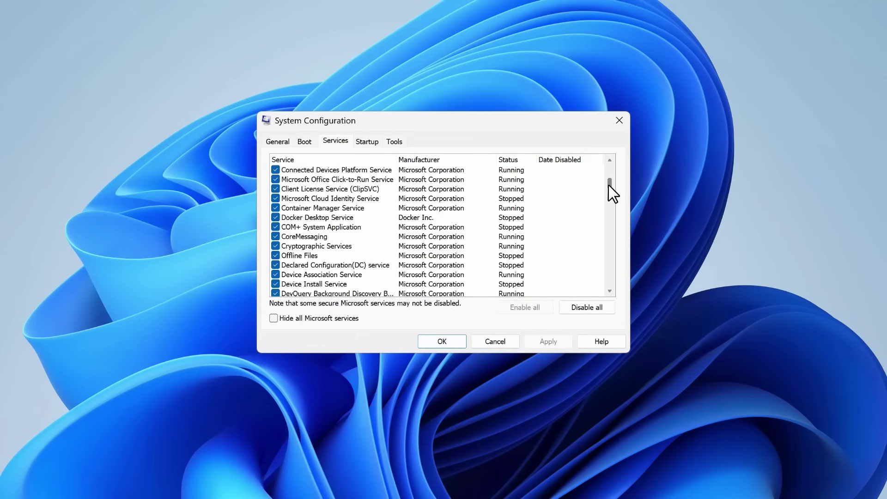
pyautogui.moveTo(609, 185); pyautogui.dragTo(608, 162)
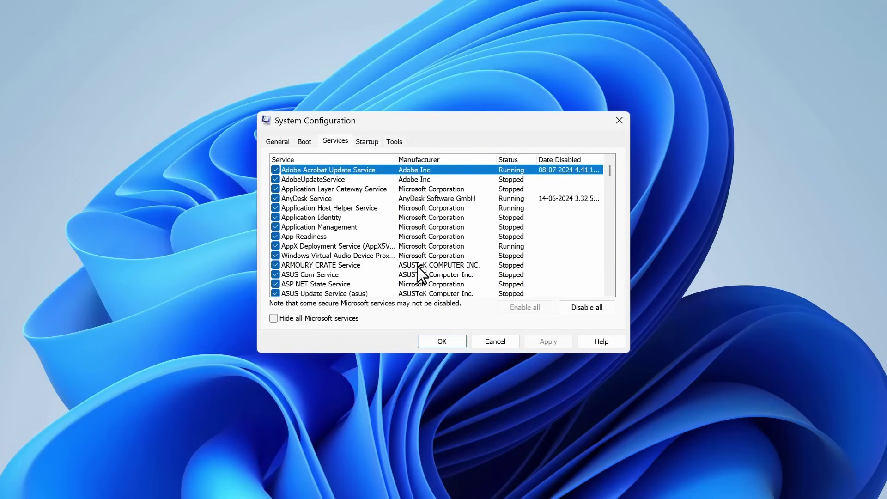
pyautogui.click(573, 306)
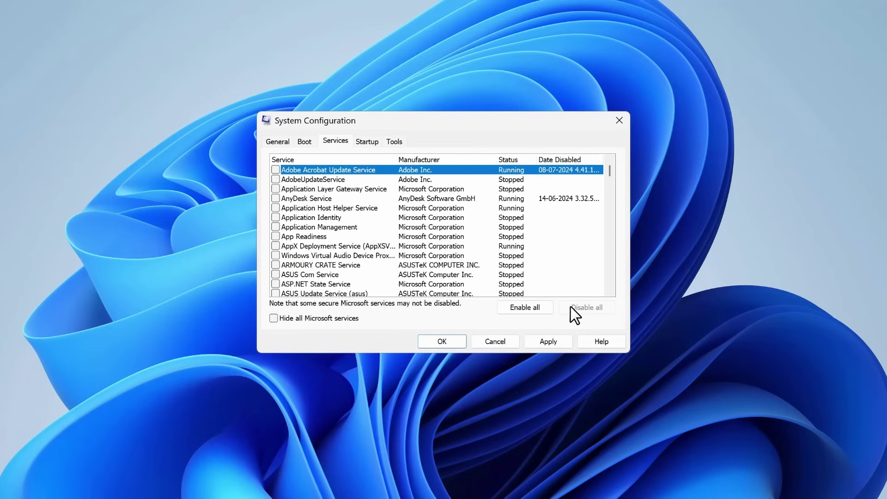
pyautogui.click(523, 308)
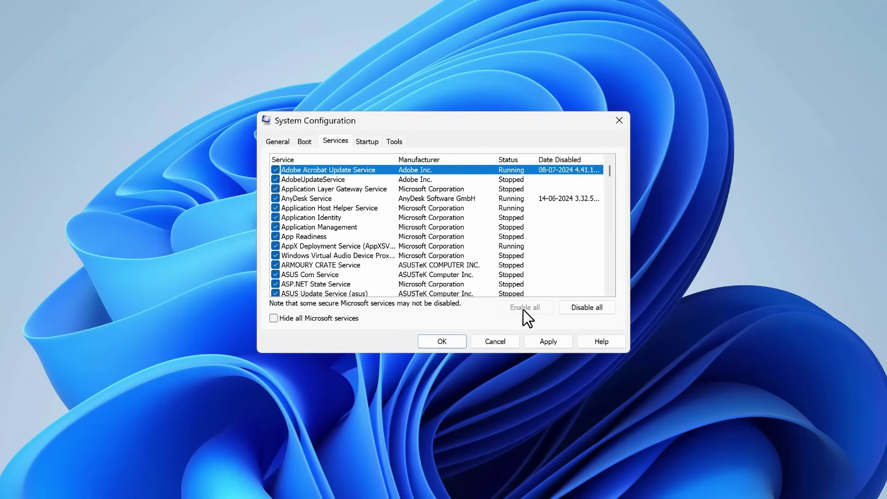
pyautogui.click(554, 341)
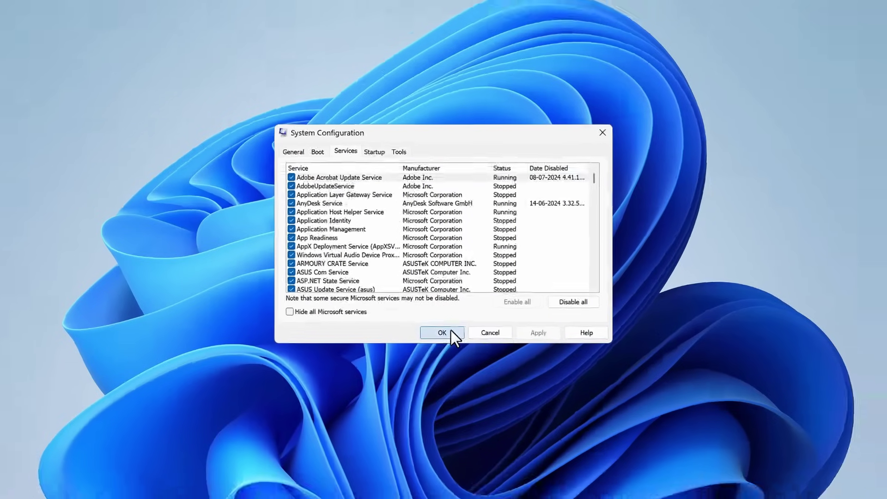
# Confirm the System Configuration changes with a computer restart, and check for the Wi-Fi option in the quick settings.
pyautogui.click(453, 342)
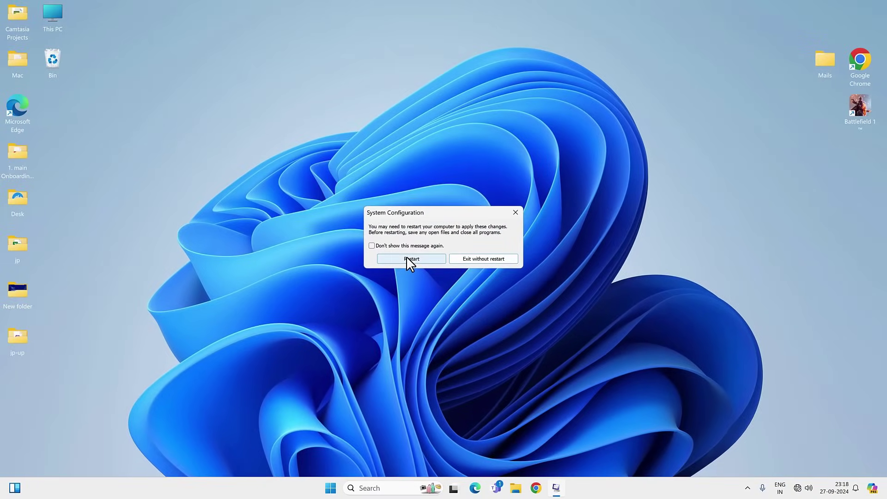
pyautogui.click(408, 258)
pyautogui.click(798, 488)
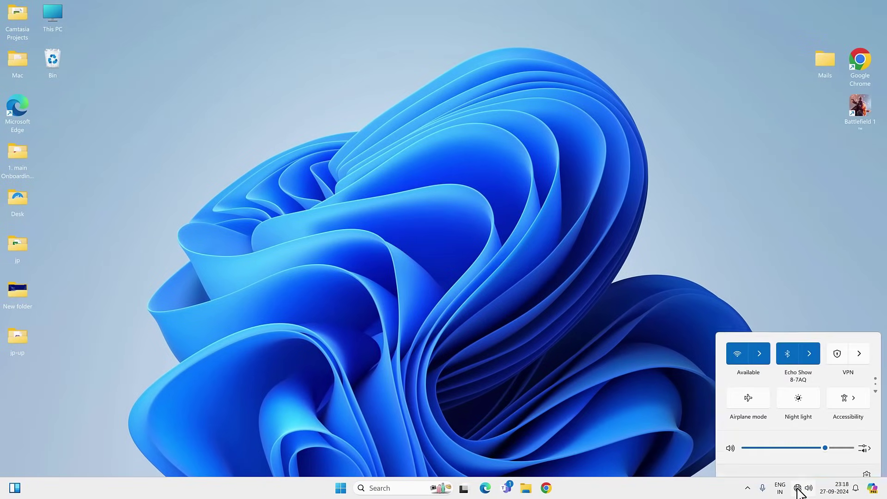
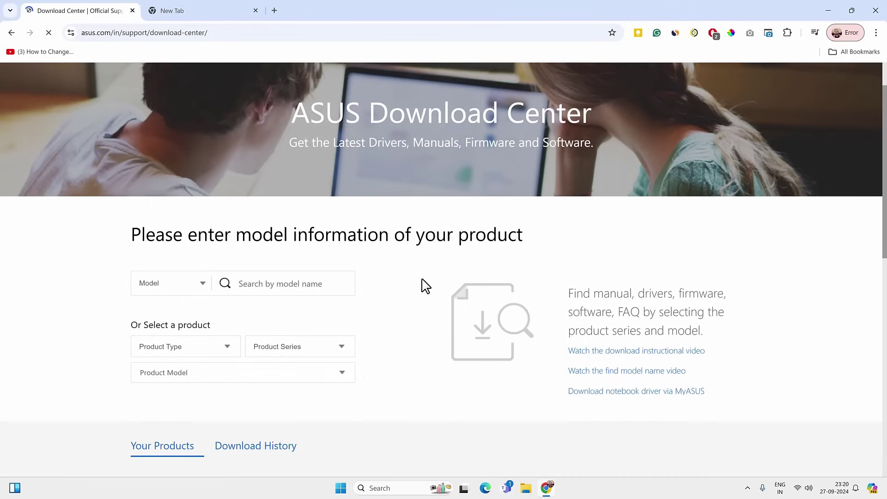
# Select Laptops, StudioBook Series and model H7600HM in the ASUS Download Center, and open the model's Driver & Tools page.
pyautogui.click(209, 249)
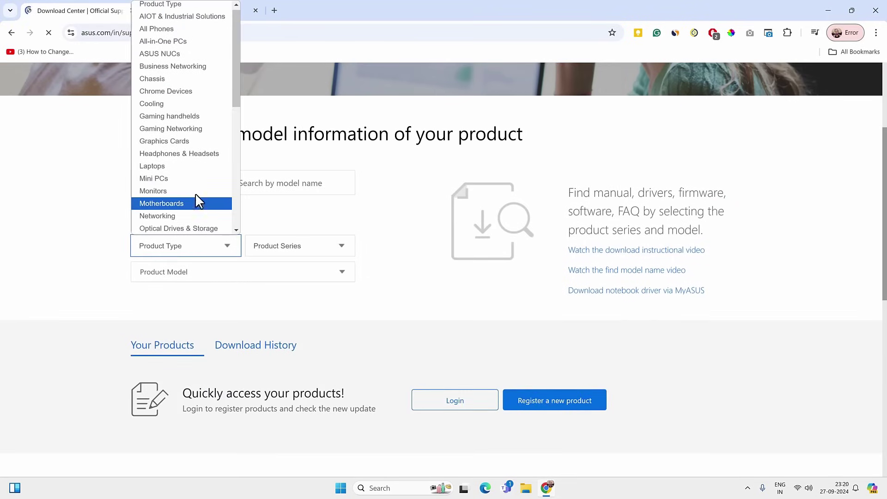
pyautogui.click(187, 167)
pyautogui.click(284, 242)
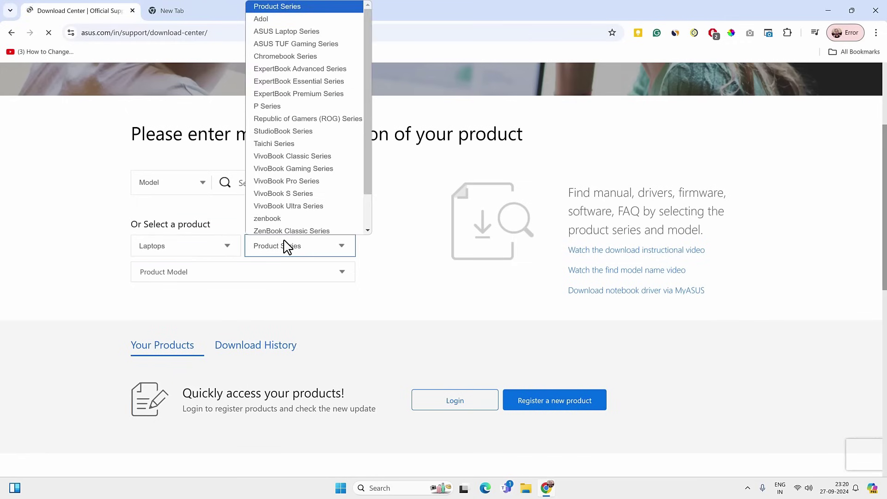
pyautogui.click(316, 129)
pyautogui.click(222, 272)
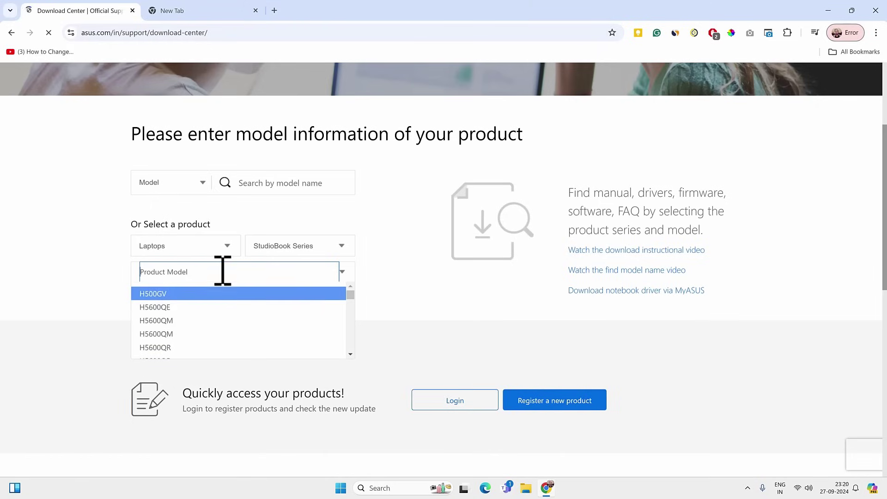
pyautogui.scroll(-2, 228, 319)
pyautogui.click(227, 315)
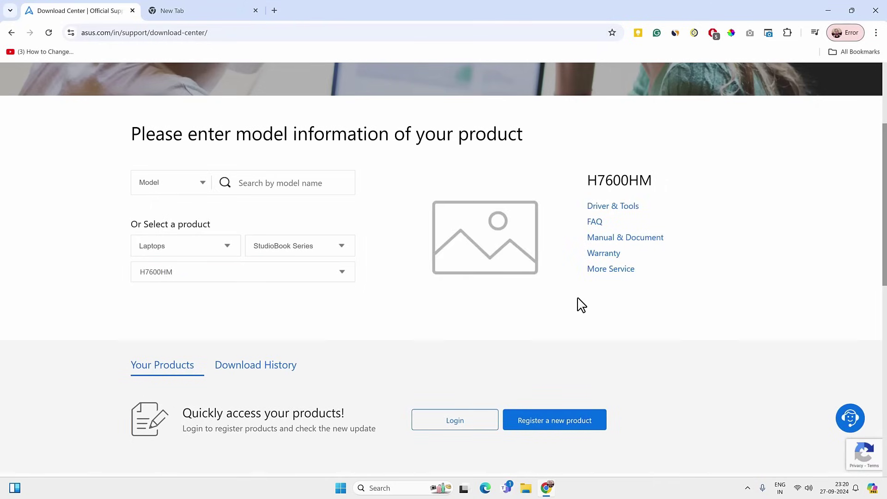
pyautogui.click(623, 208)
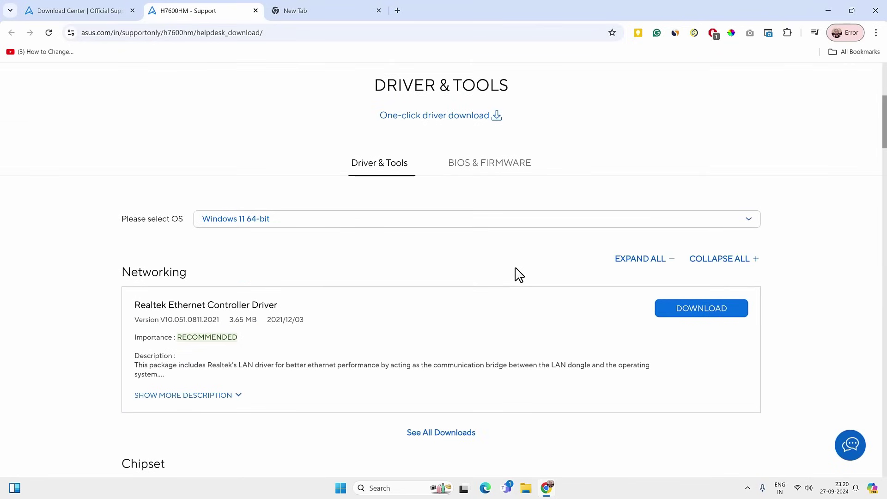
# Show all Networking downloads for the laptop model and download Intel WLAN Driver version V22.120.0.3.
pyautogui.scroll(-6, 513, 272)
pyautogui.scroll(-4, 491, 279)
pyautogui.scroll(6, 489, 277)
pyautogui.scroll(1, 489, 277)
pyautogui.click(451, 312)
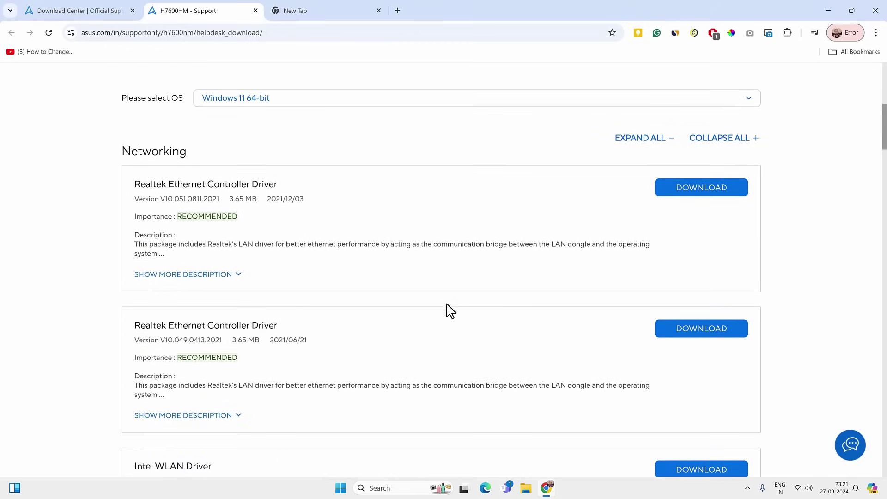
pyautogui.scroll(-5, 442, 294)
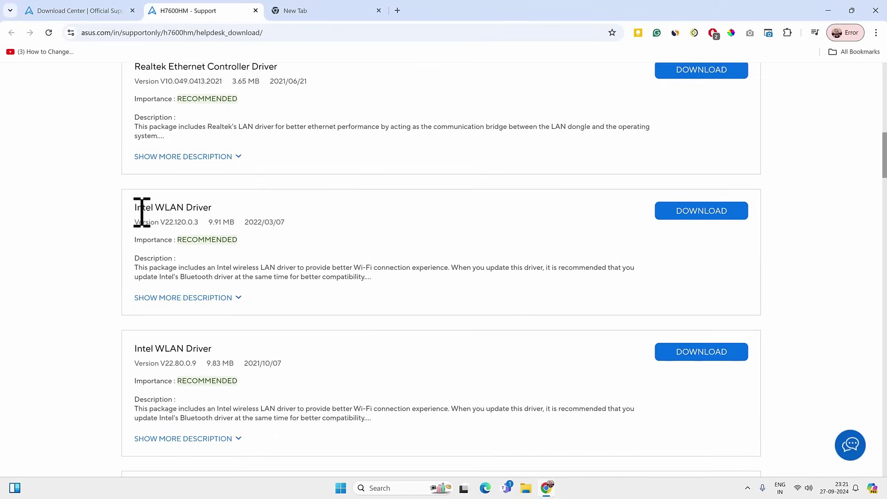
pyautogui.moveTo(135, 209); pyautogui.dragTo(211, 208)
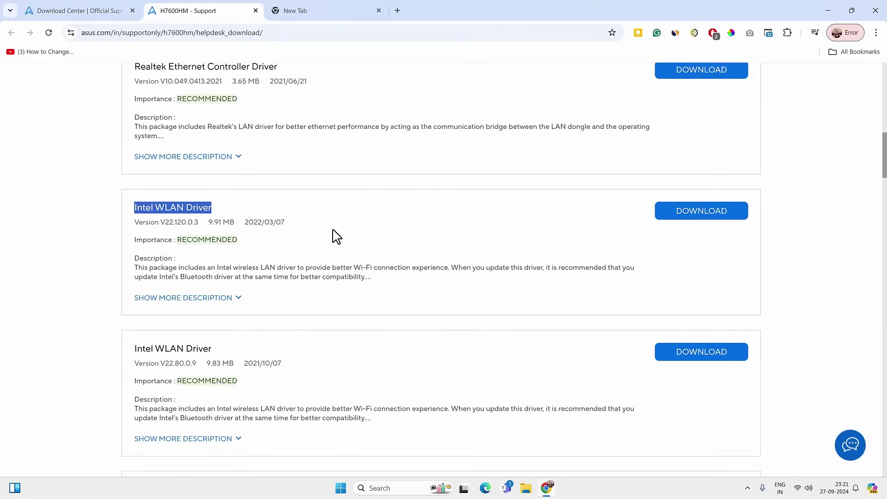
pyautogui.scroll(-1, 332, 230)
pyautogui.click(703, 159)
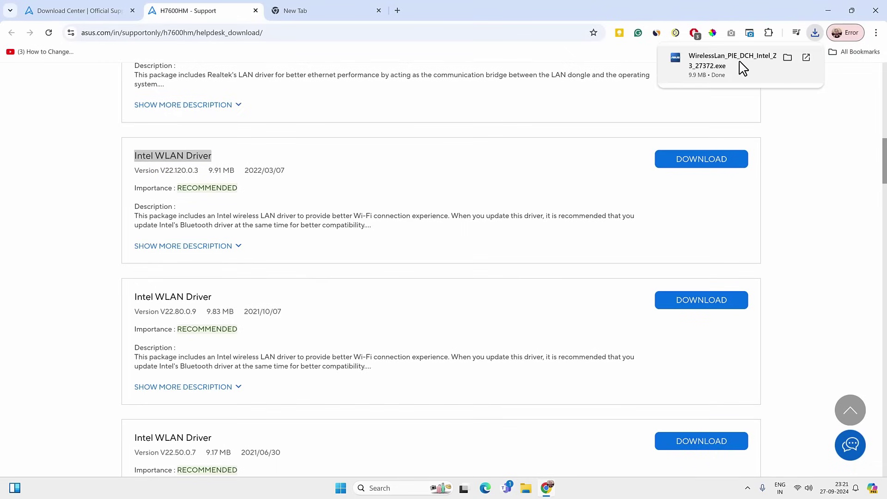
# Try the downloaded Intel WLAN Driver installer in English up to the license agreement, and exit the setup.
pyautogui.click(803, 43)
pyautogui.click(832, 10)
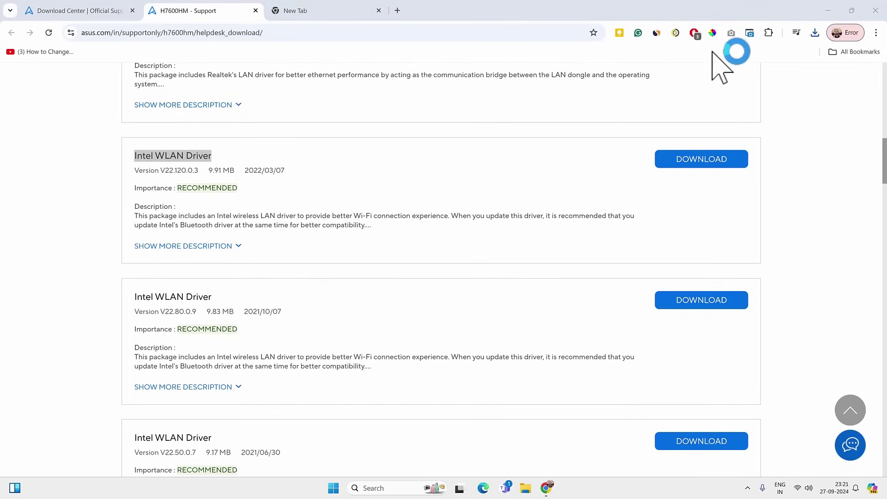
pyautogui.click(830, 10)
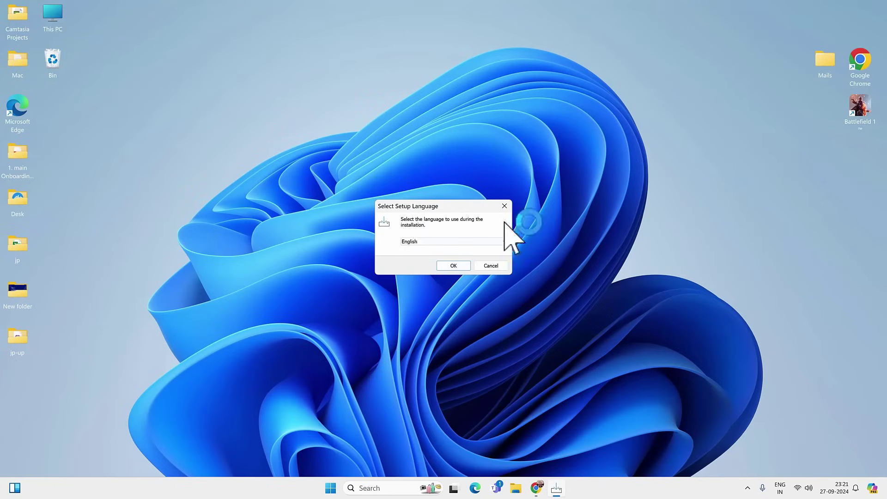
pyautogui.click(451, 260)
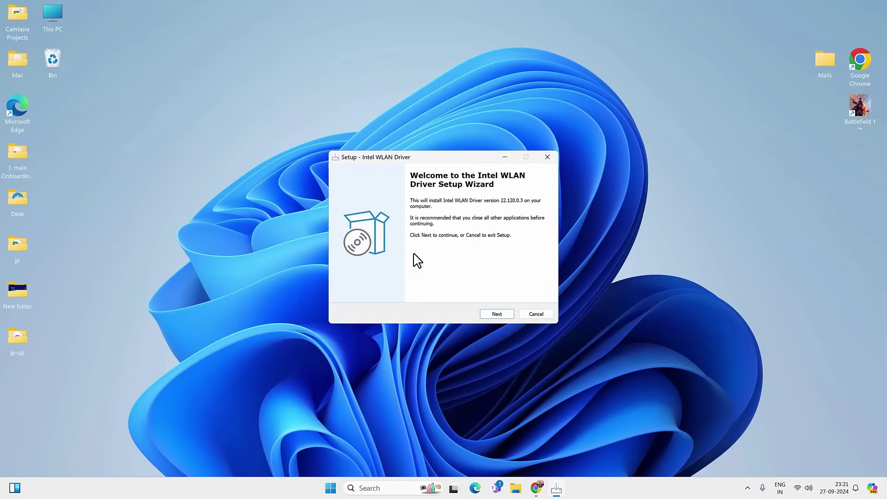
pyautogui.click(502, 314)
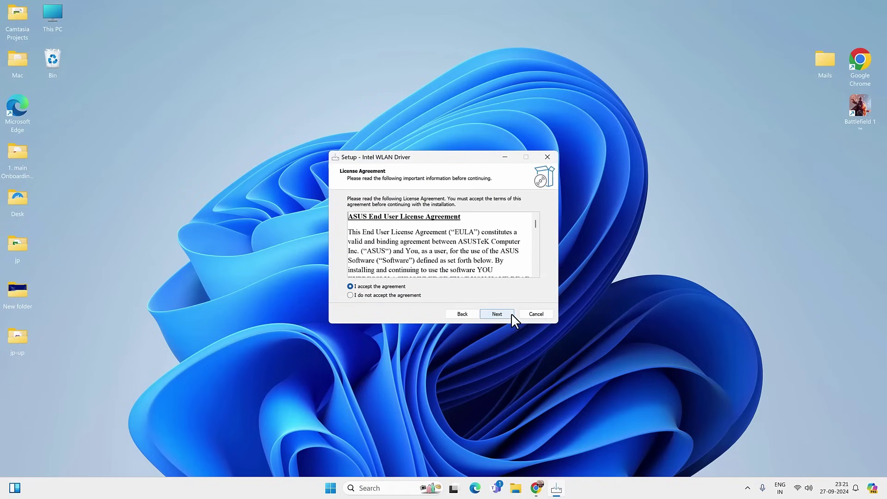
pyautogui.click(548, 158)
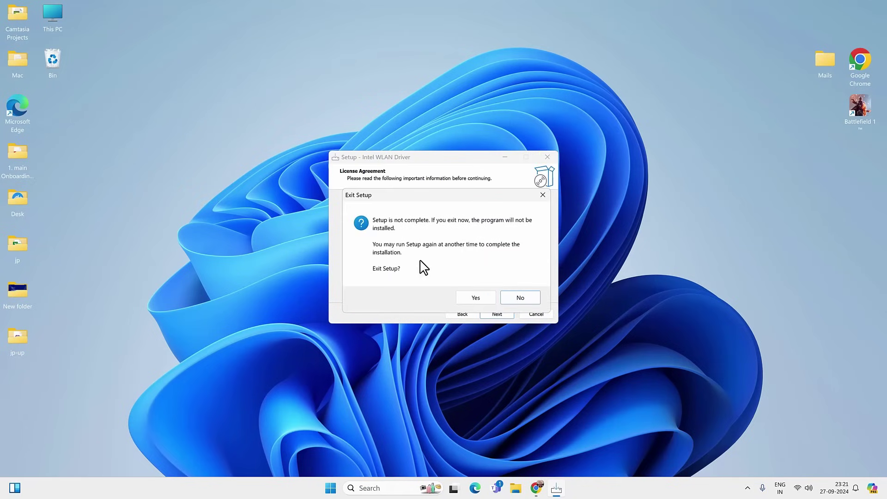
pyautogui.click(475, 298)
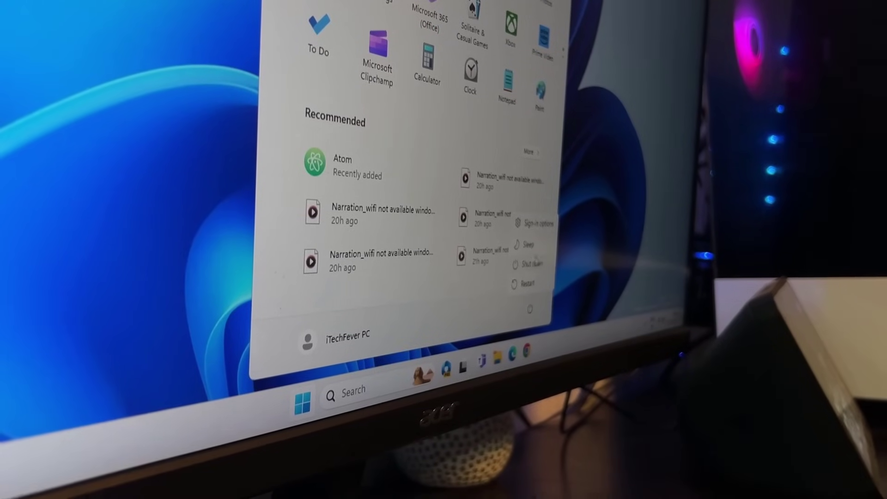
pyautogui.click(536, 263)
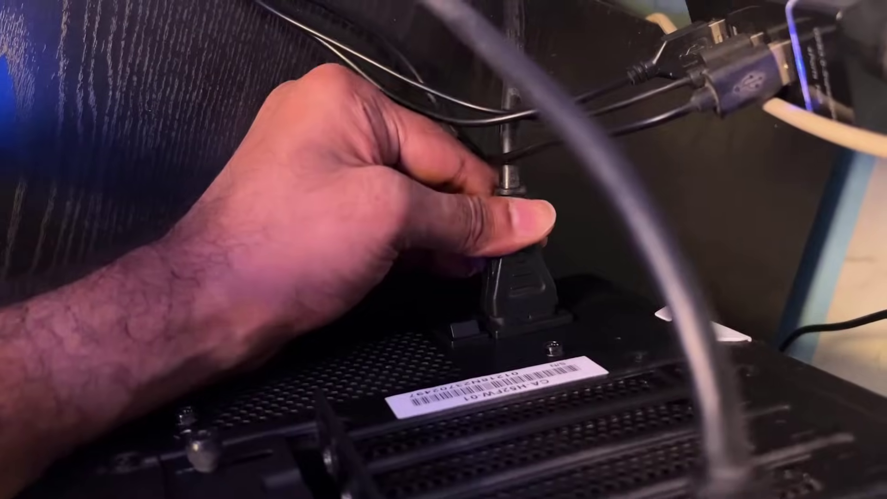